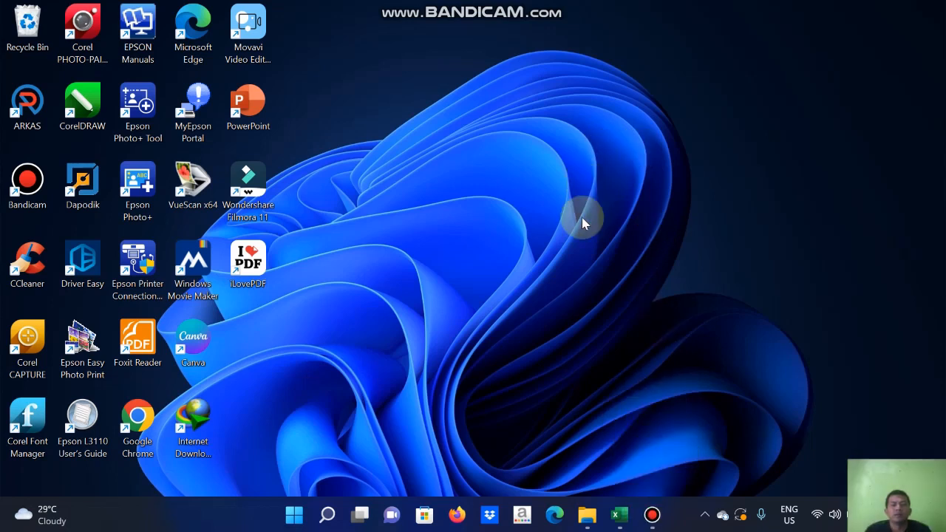
Open Excel with a blank workbook and maximize its window.
{"action": "left_click", "coordinate": [294, 515]}
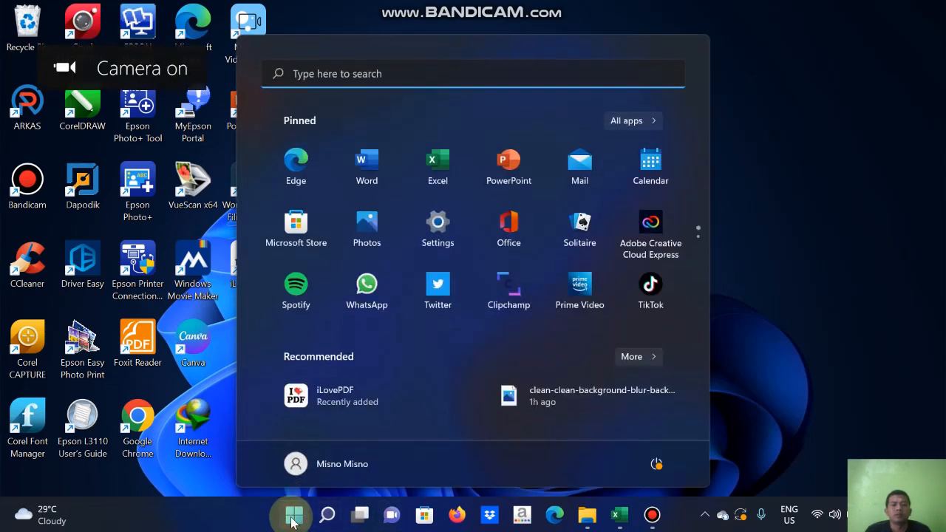
{"action": "left_click", "coordinate": [439, 170]}
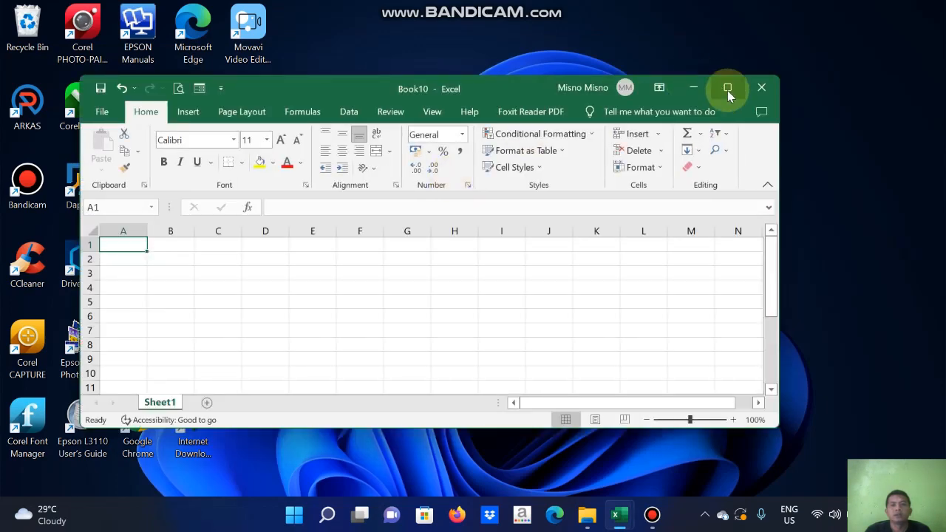
{"action": "left_click", "coordinate": [724, 89]}
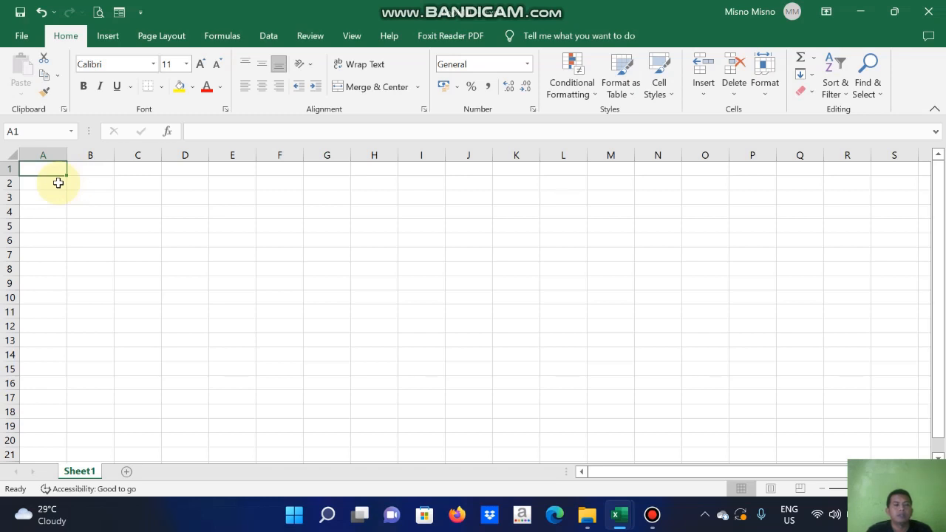
Enter the title "DATA SISWA BARU KELAS 1" in cell A1.
{"action": "type", "text": "DATA S"}
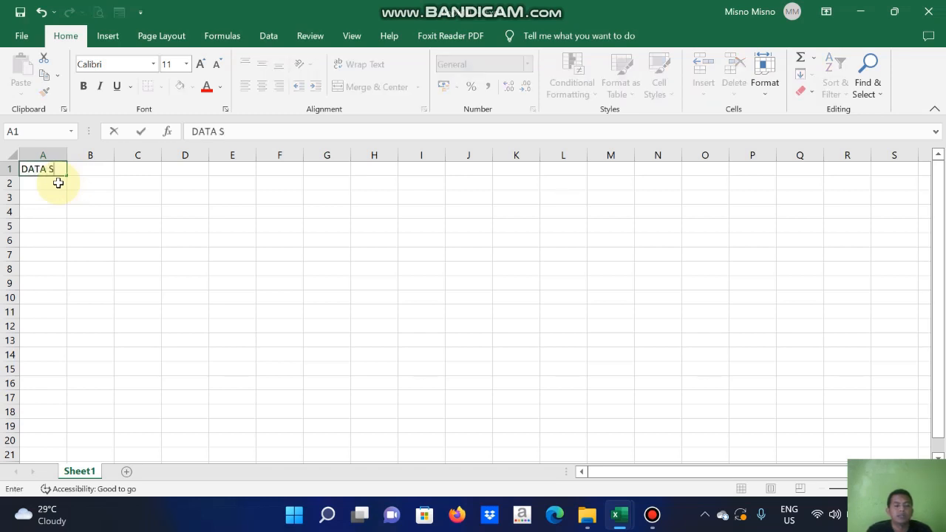
{"action": "key", "text": "BackSpace"}
{"action": "type", "text": "SISWA BAR"}
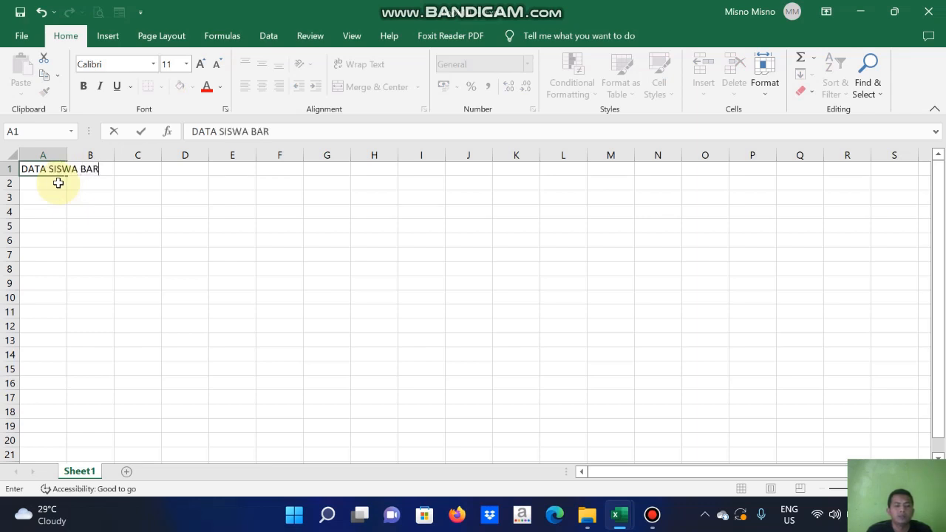
{"action": "type", "text": "U KELAS 1"}
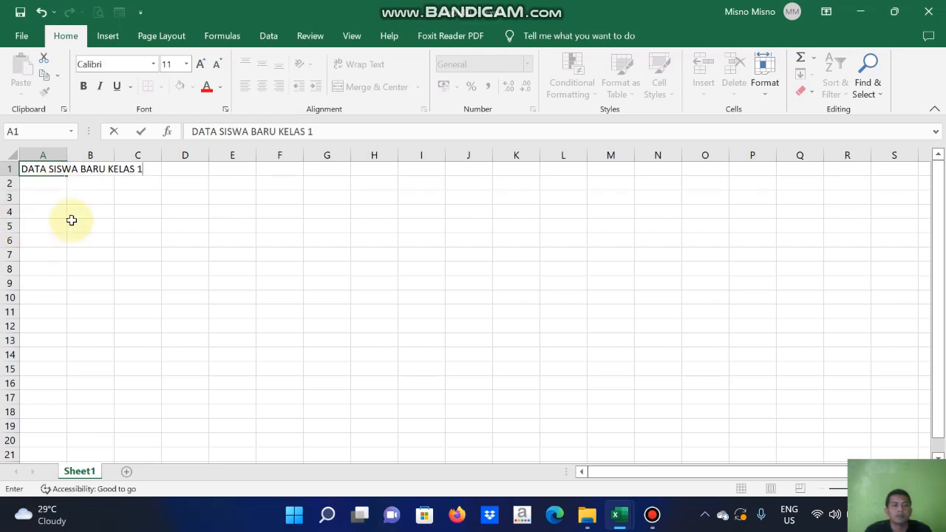
Enter the column headers NO, NAMA SISWA and NIS in cells A4 to C4.
{"action": "left_click", "coordinate": [50, 213]}
{"action": "type", "text": "NO"}
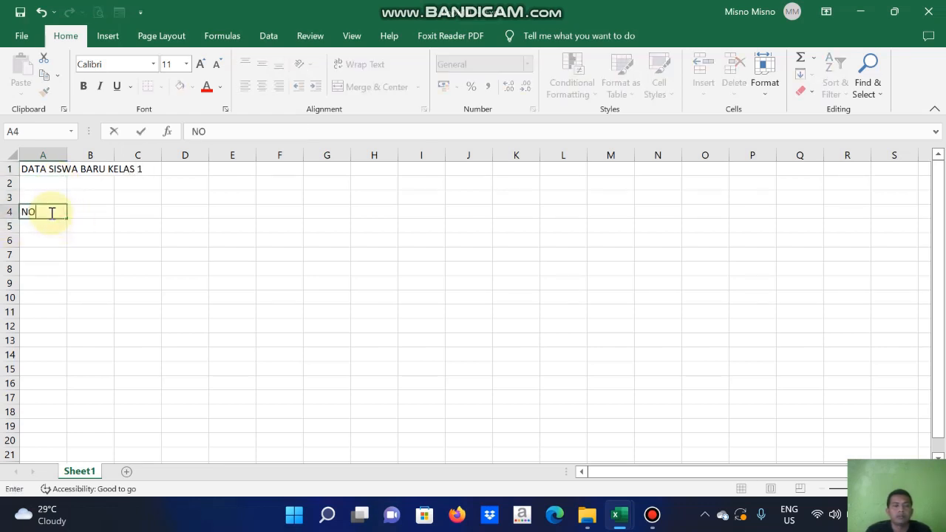
{"action": "key", "text": "Tab"}
{"action": "type", "text": "NA"}
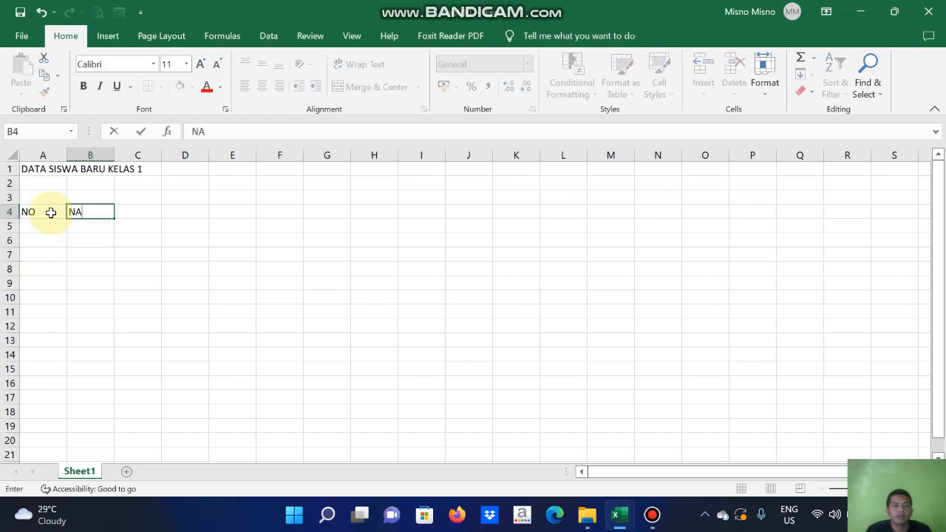
{"action": "type", "text": "MA SISWA"}
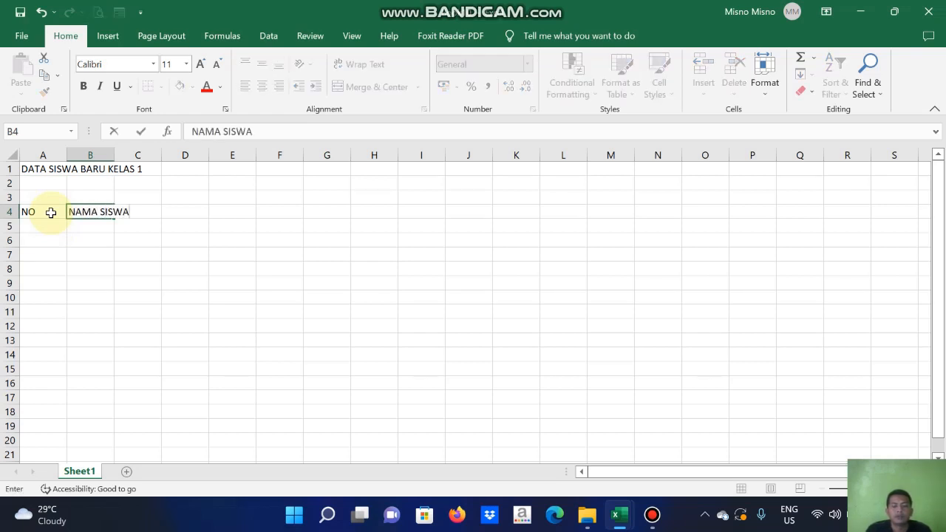
{"action": "key", "text": "Tab"}
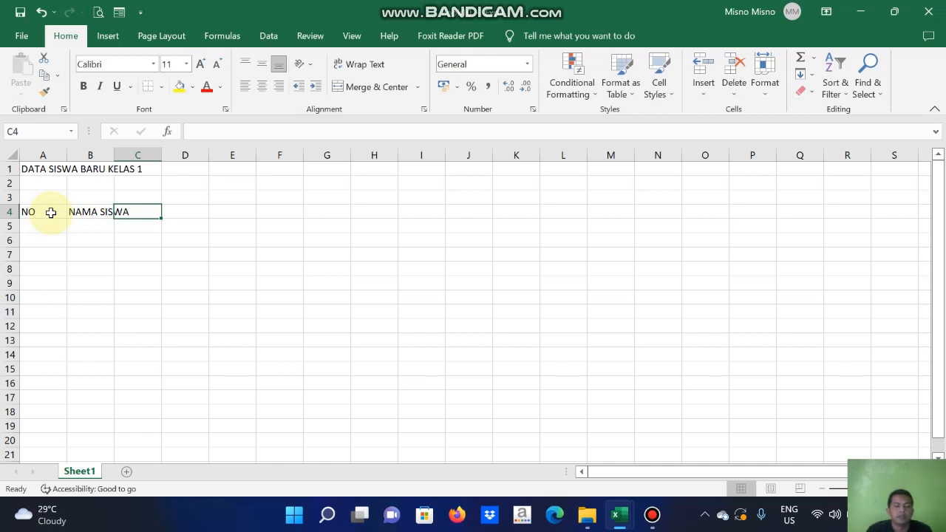
{"action": "type", "text": "NIS"}
{"action": "key", "text": "Tab"}
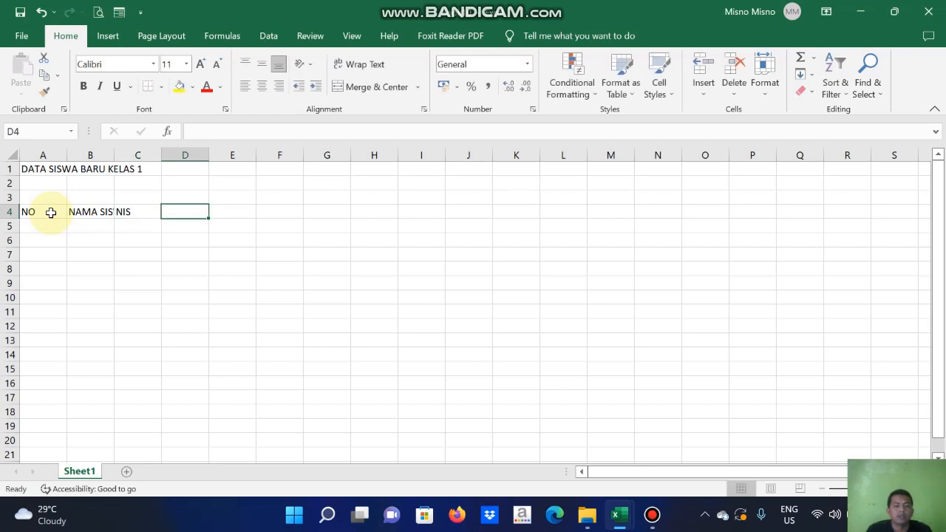
Enter the column headers NIK SISWA, TEMPAT LAHIR and TANGGAL LAHIR in cells D4 to F4.
{"action": "type", "text": "NIK SISWA"}
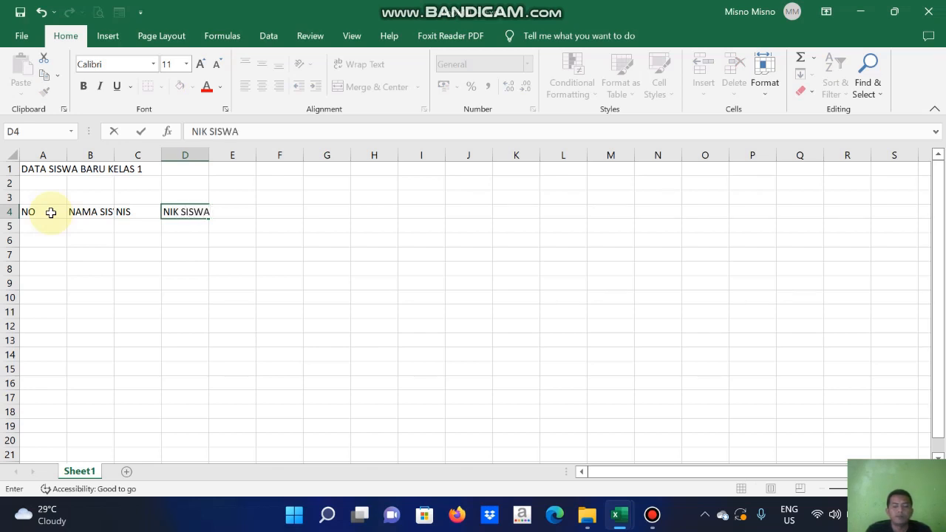
{"action": "key", "text": "Tab"}
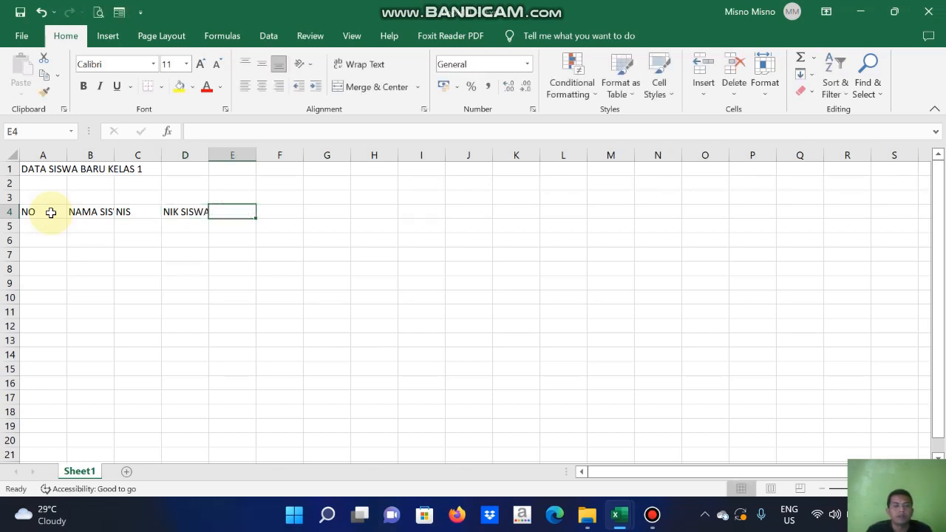
{"action": "type", "text": "TEM"}
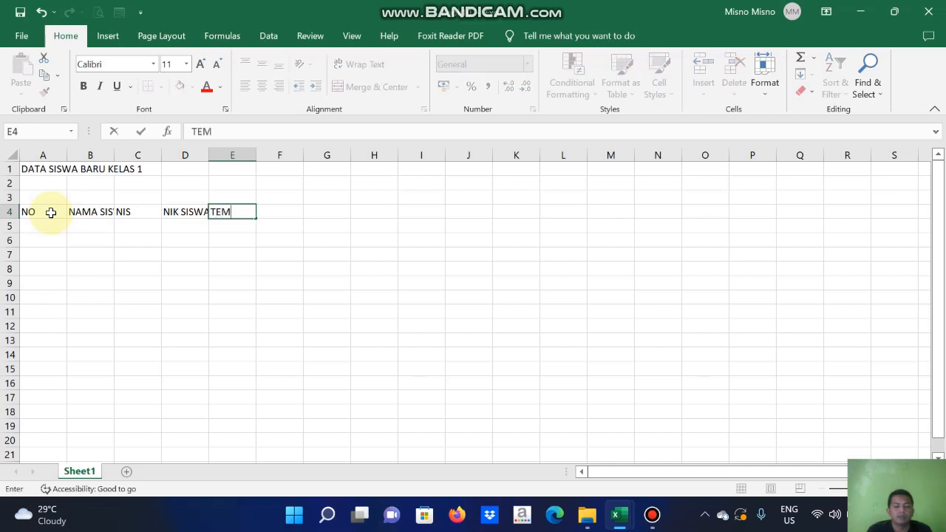
{"action": "type", "text": "PAT LAHIR"}
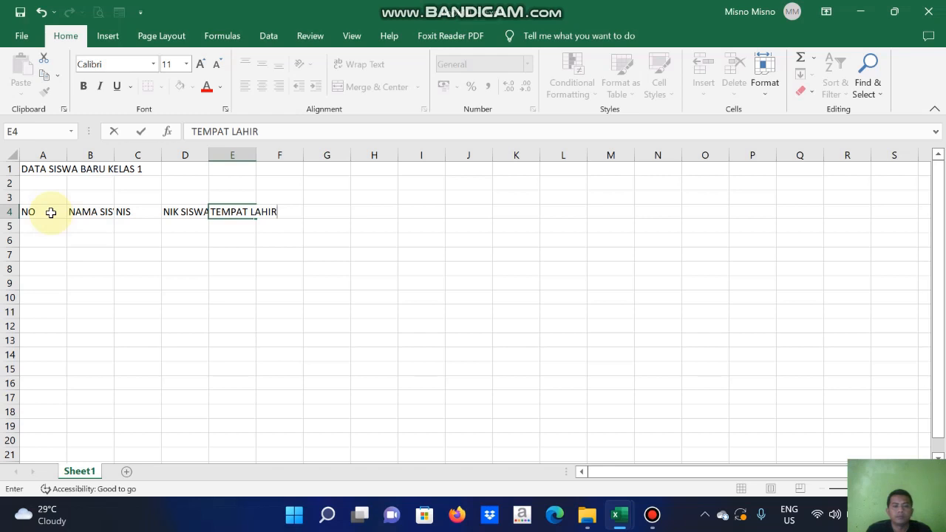
{"action": "key", "text": "Tab"}
{"action": "type", "text": "TANG"}
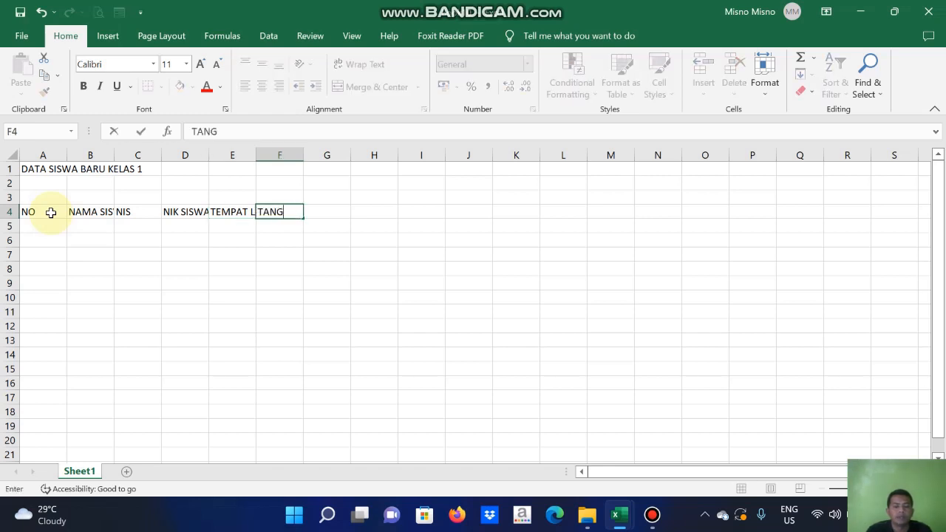
{"action": "type", "text": "GAL LAHIR"}
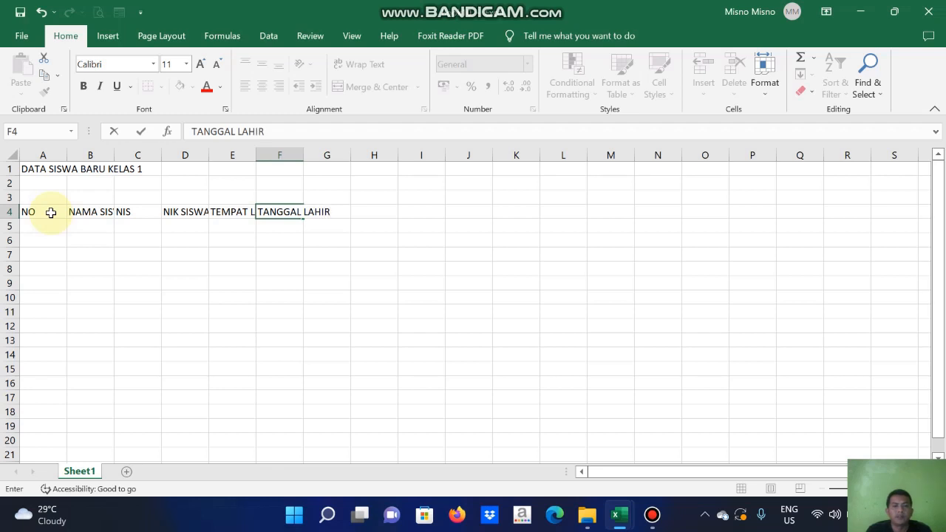
{"action": "key", "text": "Tab"}
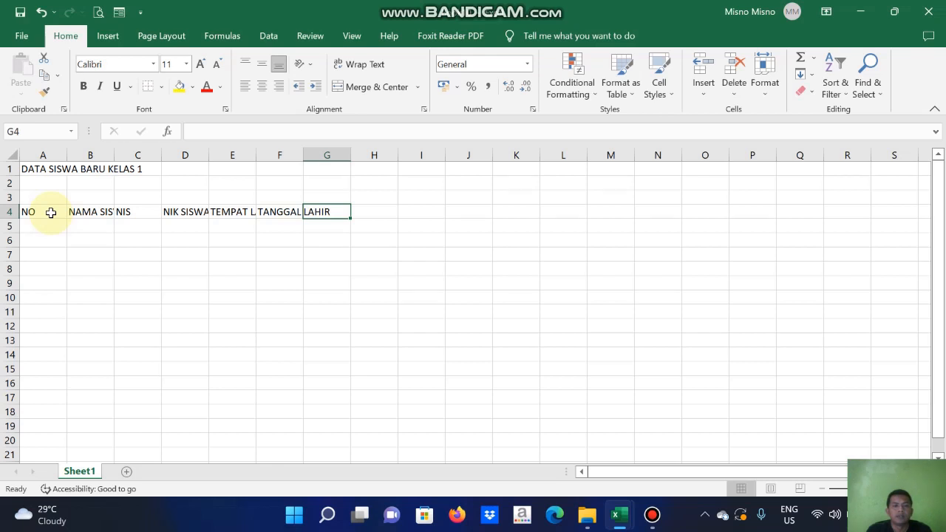
Enter the column headers NAMA IBU and NIK IBU in cells G4 and H4.
{"action": "type", "text": "NA"}
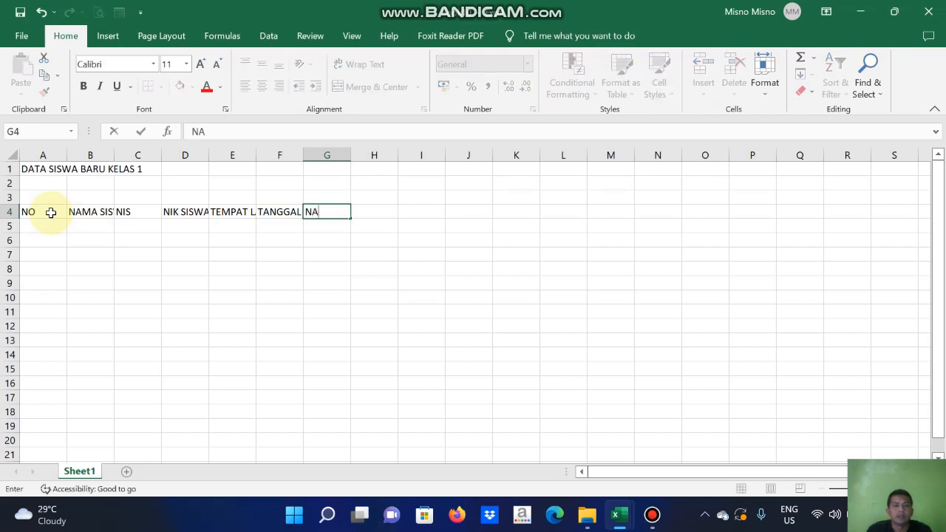
{"action": "type", "text": "MA IBU"}
{"action": "key", "text": "Tab"}
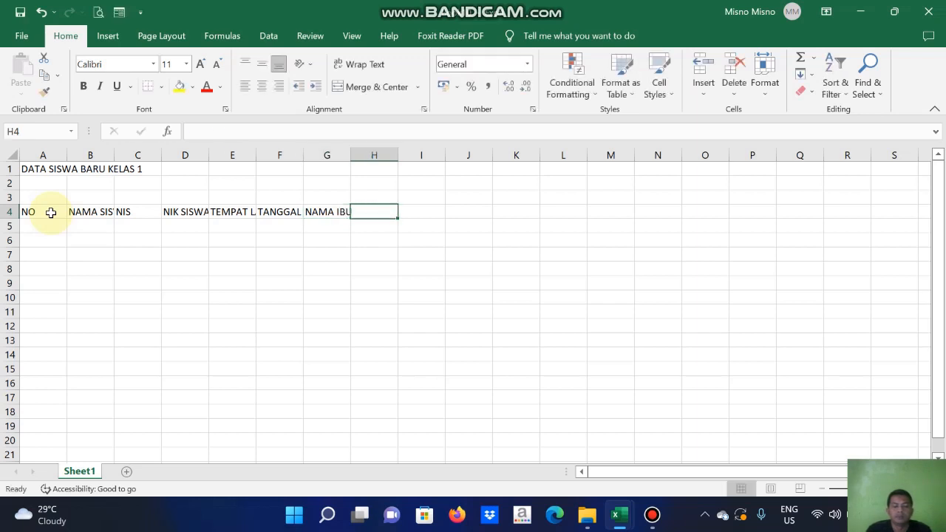
{"action": "type", "text": "NIK"}
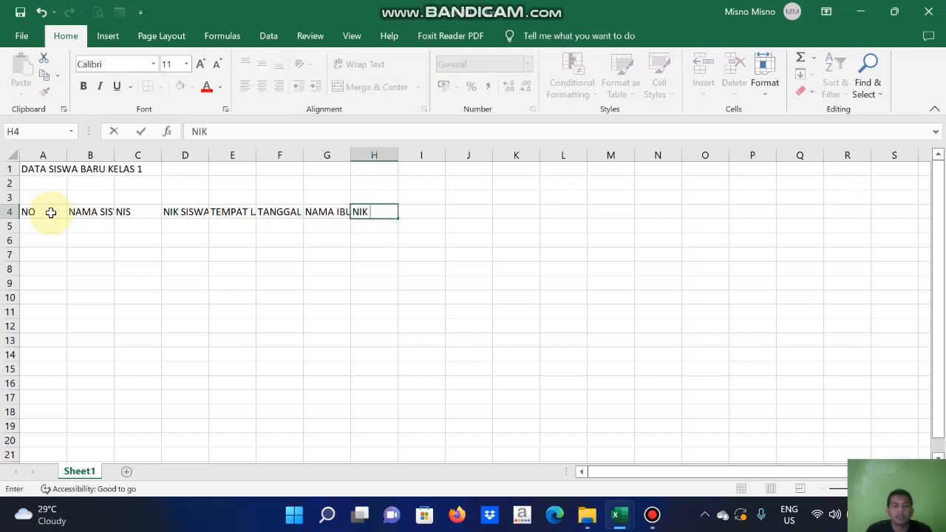
{"action": "type", "text": " IBU"}
{"action": "key", "text": "Tab"}
Enter the column headers NAMA AYAH, NIK AYAH and NO KK in cells I4 to K4.
{"action": "type", "text": "NAMA "}
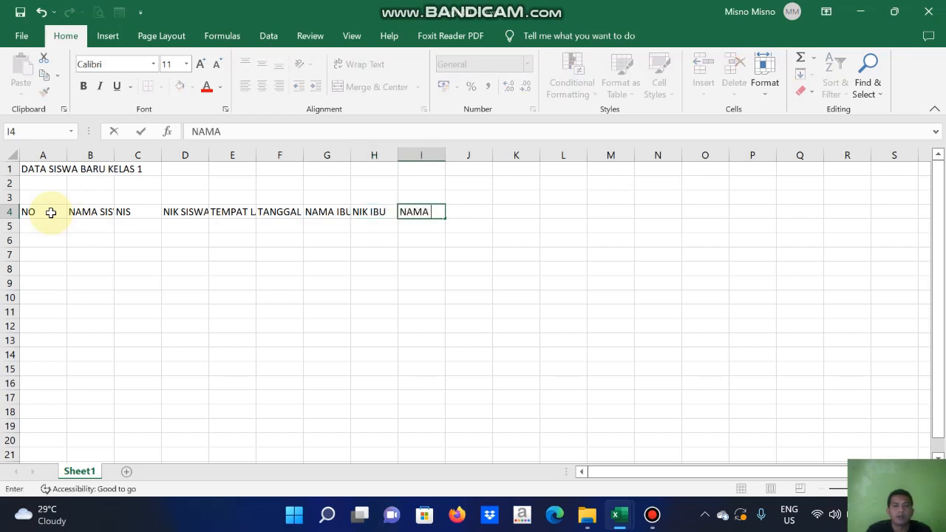
{"action": "type", "text": "AYAH"}
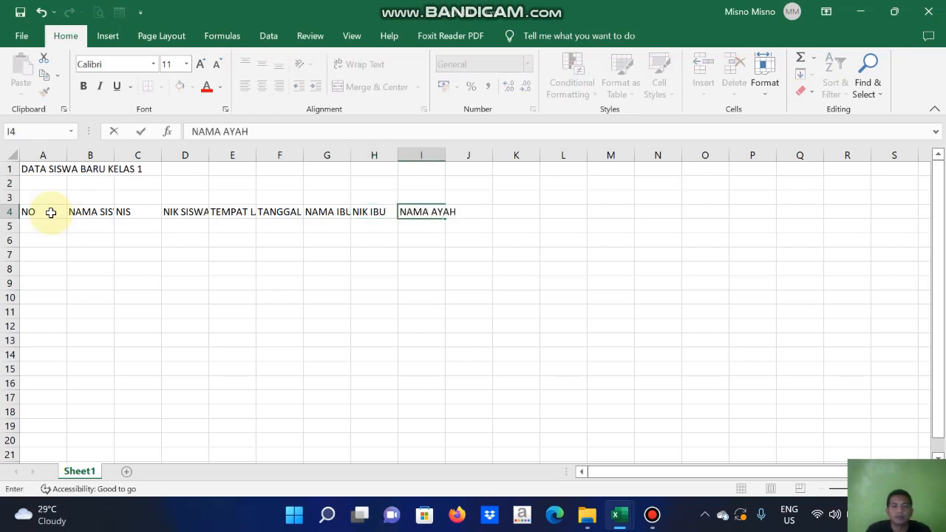
{"action": "key", "text": "Tab"}
{"action": "type", "text": "NIK AYAH"}
{"action": "key", "text": "Tab"}
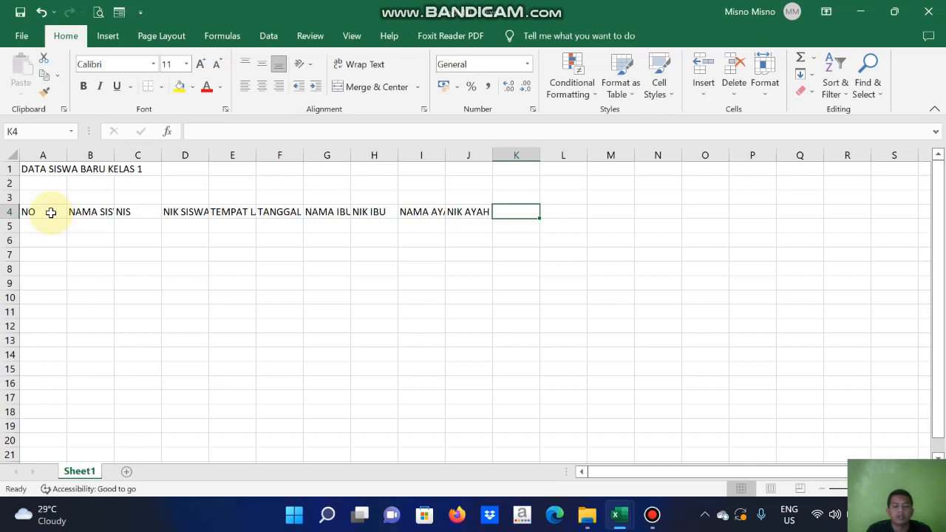
{"action": "type", "text": "NO"}
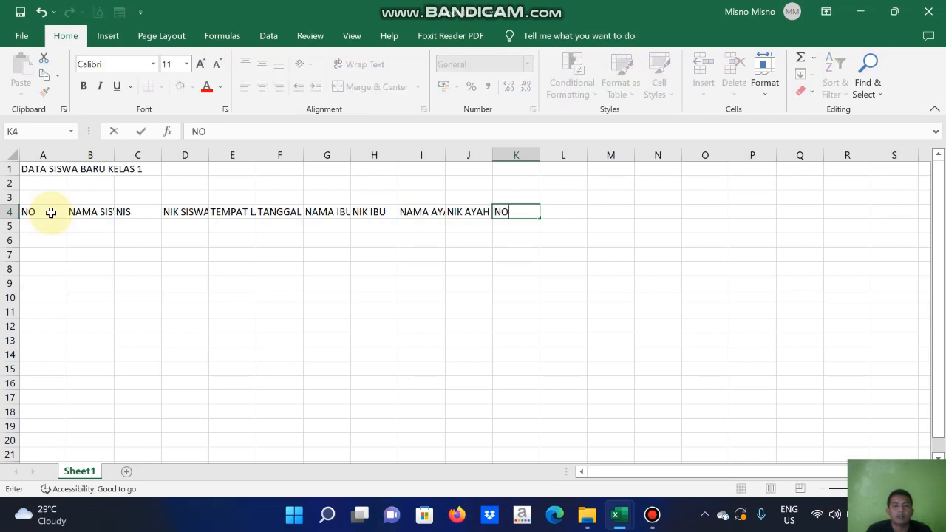
{"action": "type", "text": " KK"}
{"action": "key", "text": "Return"}
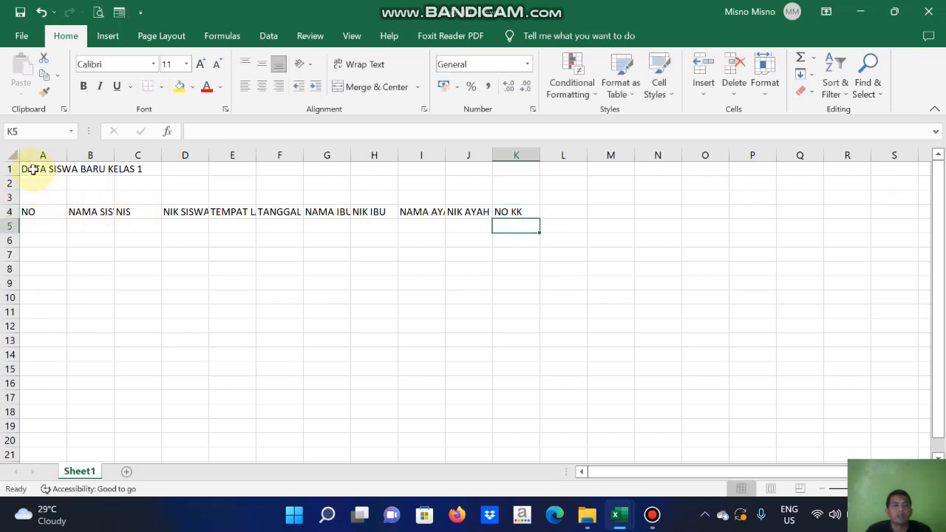
Merge and center the title across A1:K1, and center the contents of the table range A4:K17 horizontally.
{"action": "left_click_drag", "start_coordinate": [30, 169], "coordinate": [506, 165]}
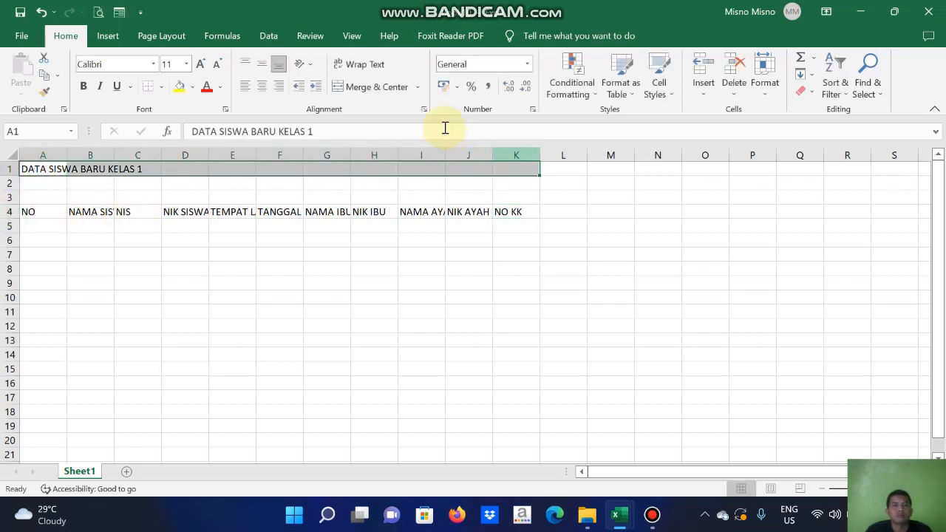
{"action": "left_click", "coordinate": [337, 88]}
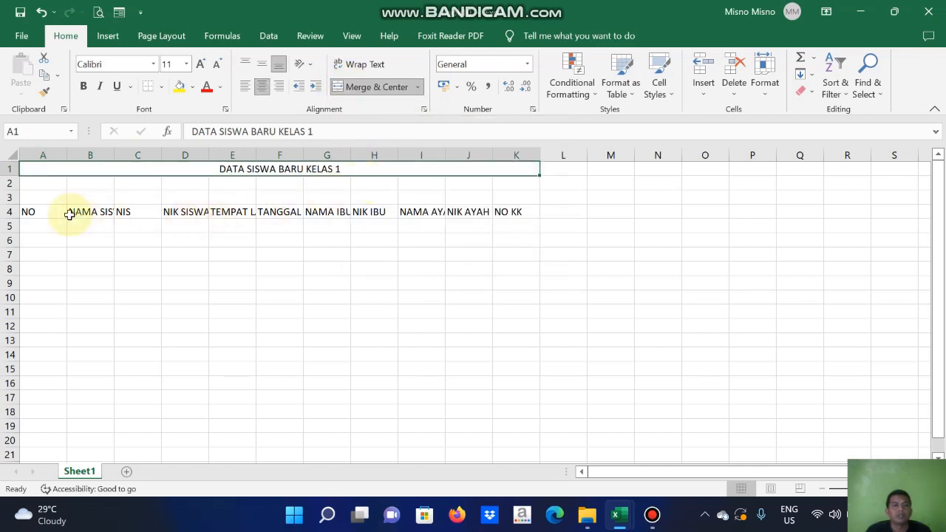
{"action": "left_click_drag", "start_coordinate": [35, 213], "coordinate": [523, 403]}
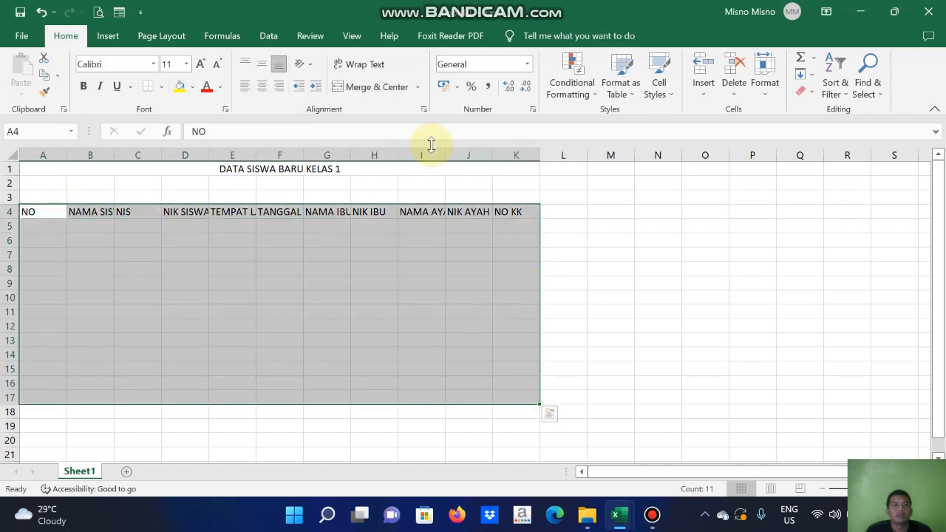
{"action": "left_click", "coordinate": [261, 89]}
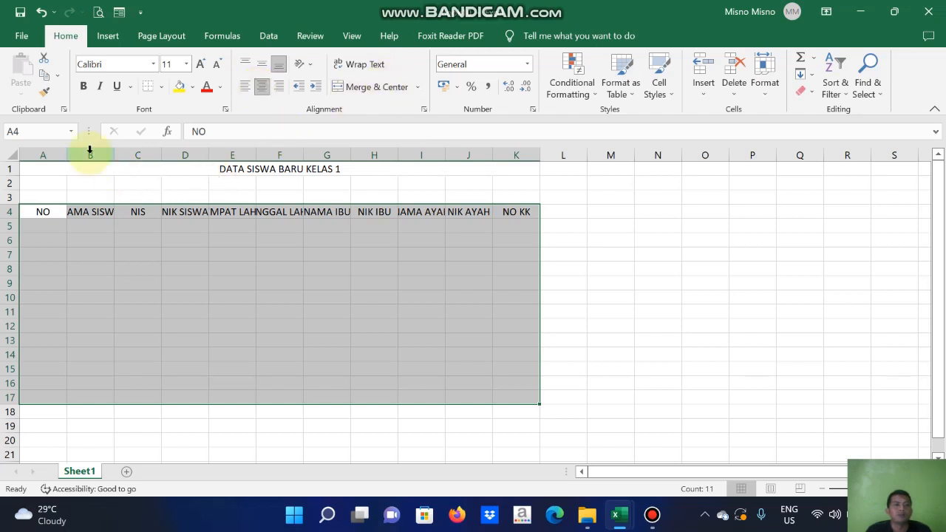
Narrow column A to suit the NO header and widen columns B to K so their headers fit with room for data.
{"action": "left_click_drag", "start_coordinate": [67, 153], "coordinate": [939, 151]}
{"action": "left_click", "coordinate": [802, 270]}
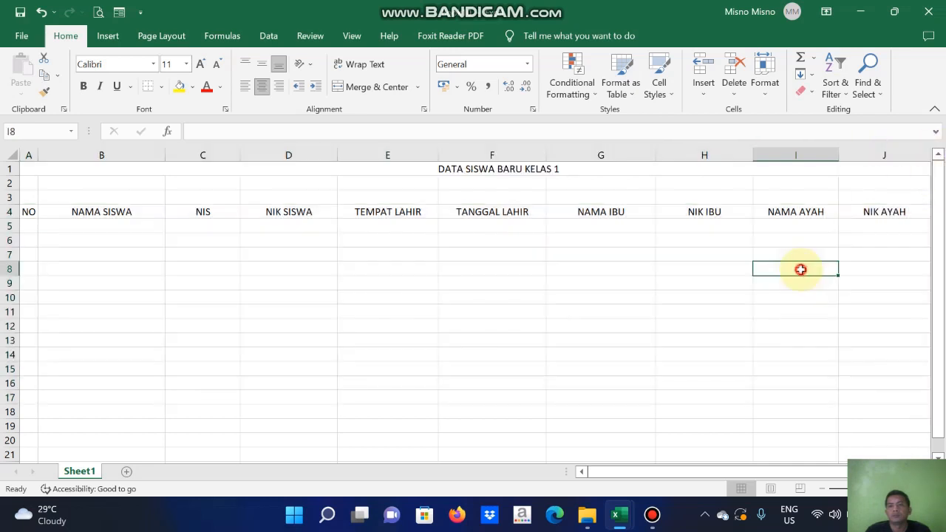
{"action": "key", "text": "Right"}
{"action": "key", "text": "Right"}
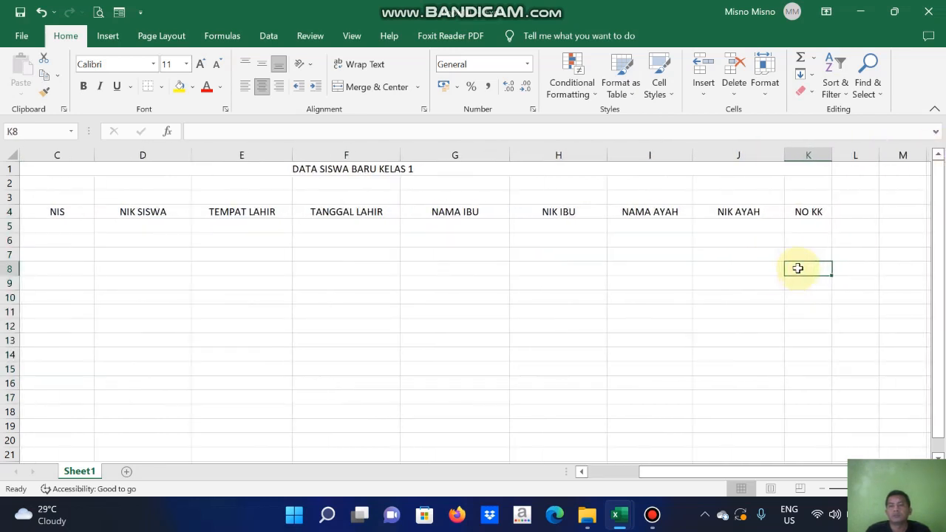
{"action": "left_click_drag", "start_coordinate": [692, 155], "coordinate": [718, 154]}
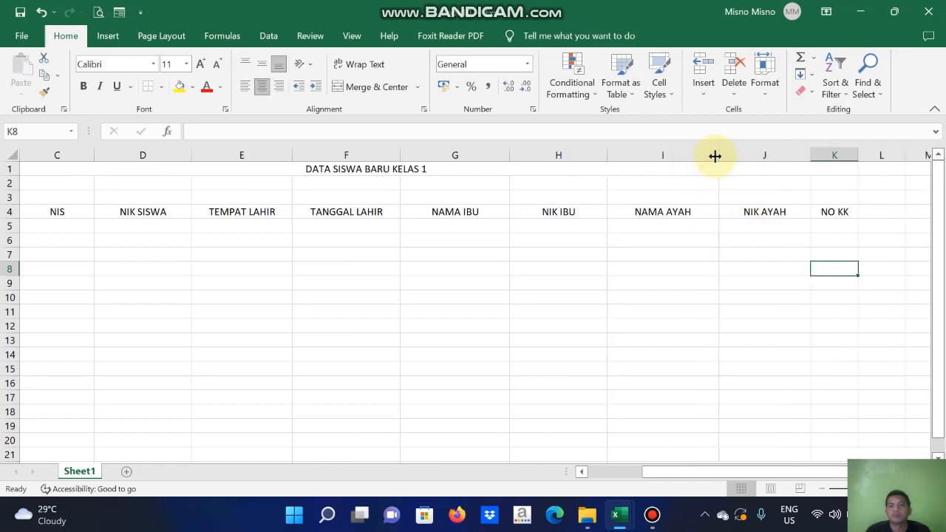
{"action": "left_click_drag", "start_coordinate": [858, 155], "coordinate": [930, 154]}
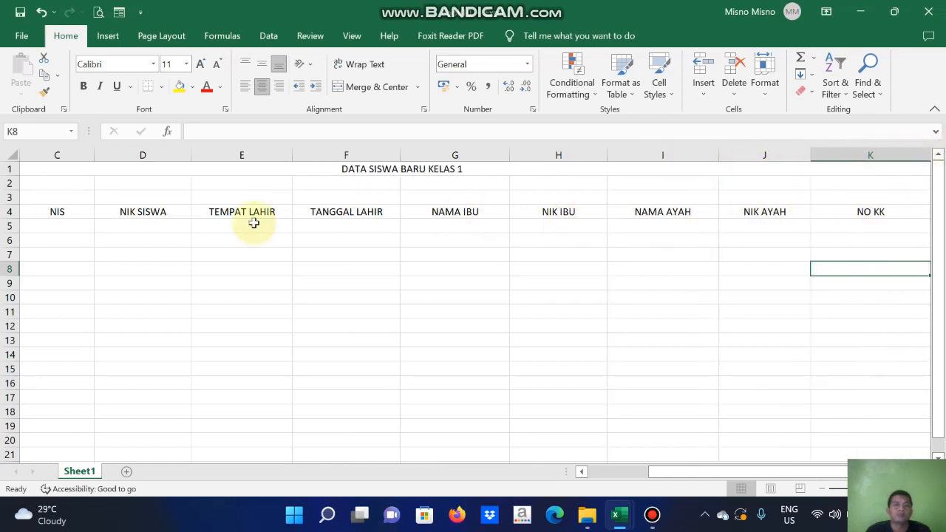
Apply all borders to the table range A4:K13.
{"action": "left_click", "coordinate": [205, 211]}
{"action": "key", "text": "Return"}
{"action": "key", "text": "Left"}
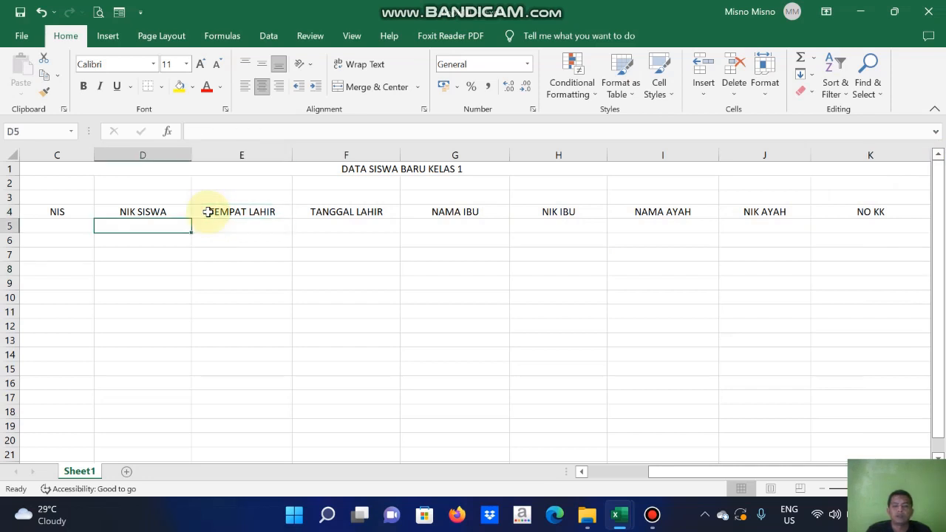
{"action": "key", "text": "Left"}
{"action": "key", "text": "Left"}
{"action": "key", "text": "Left"}
{"action": "key", "text": "Up"}
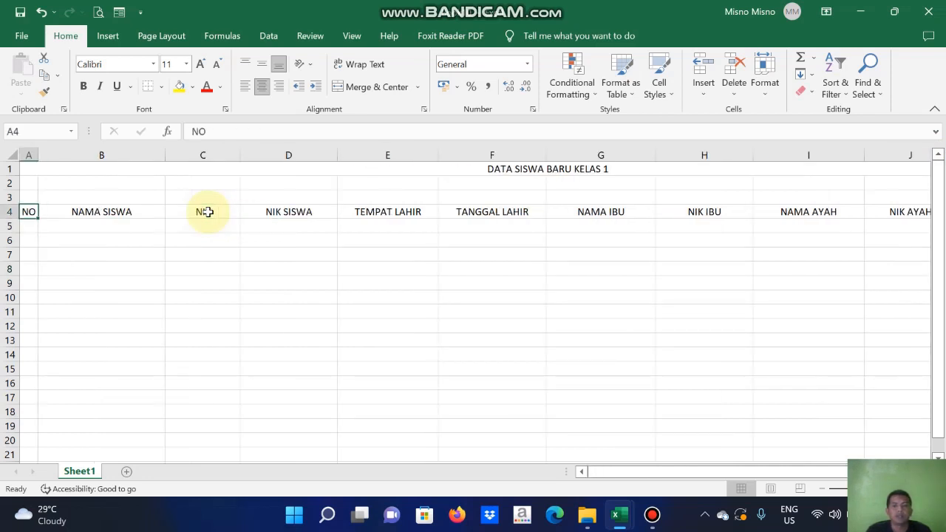
{"action": "key", "text": "shift+Right"}
{"action": "key", "text": "shift+Right"}
{"action": "key", "text": "shift+Right"}
{"action": "key", "text": "shift+Right"}
{"action": "key", "text": "shift+Right"}
{"action": "key", "text": "shift+Right"}
{"action": "key", "text": "shift+Right"}
{"action": "key", "text": "shift+Right"}
{"action": "key", "text": "shift+Right"}
{"action": "key", "text": "shift+Right"}
{"action": "key", "text": "shift+Right"}
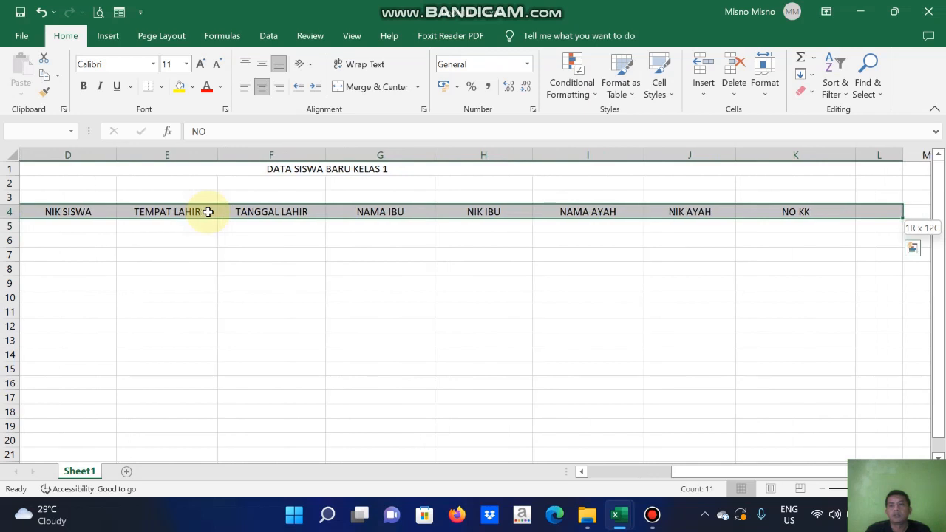
{"action": "key", "text": "shift+Left"}
{"action": "key", "text": "shift+Down"}
{"action": "key", "text": "shift+Down"}
{"action": "key", "text": "shift+Down"}
{"action": "key", "text": "shift+Down"}
{"action": "key", "text": "shift+Down"}
{"action": "key", "text": "shift+Down"}
{"action": "key", "text": "shift+Down"}
{"action": "key", "text": "shift+Down"}
{"action": "key", "text": "shift+Down"}
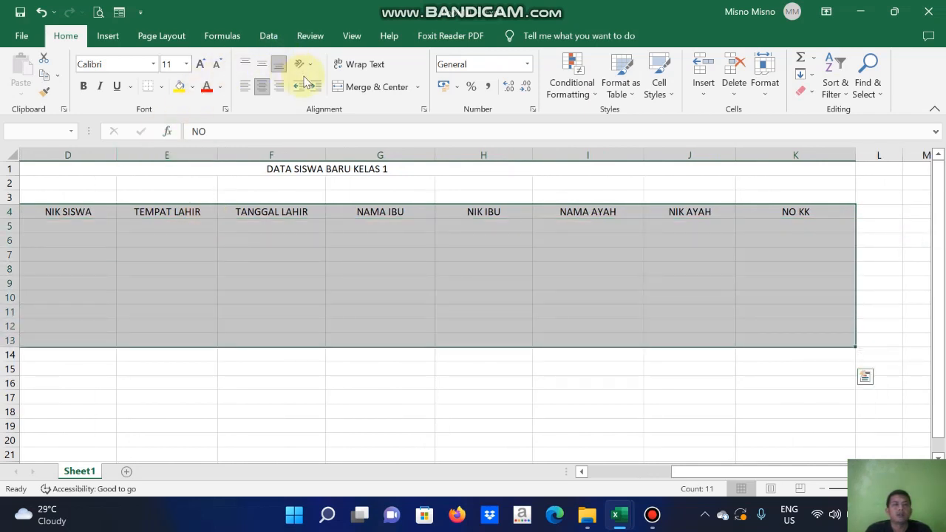
{"action": "left_click", "coordinate": [162, 86]}
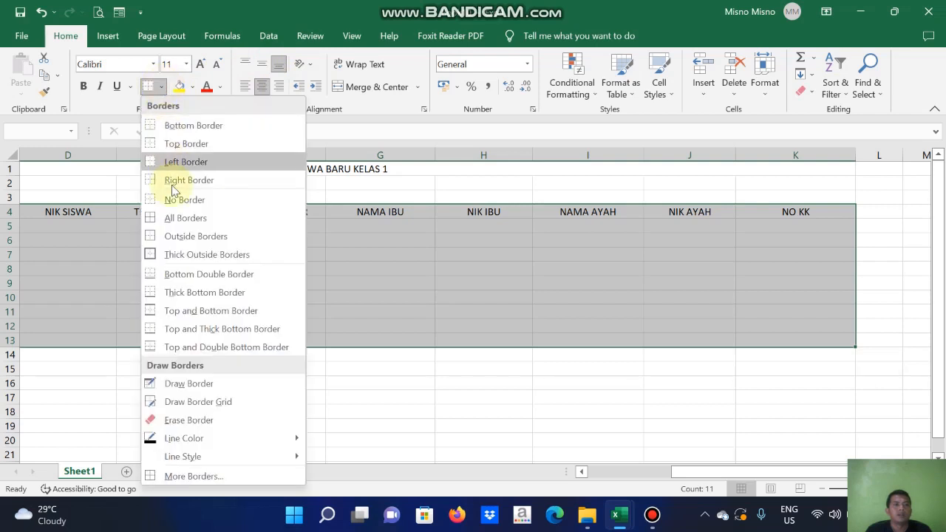
{"action": "left_click", "coordinate": [152, 218]}
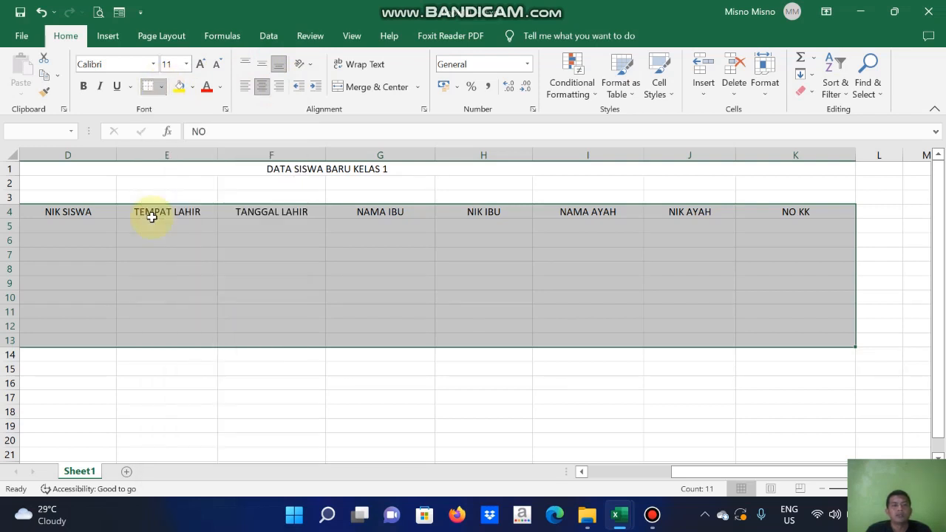
{"action": "scroll", "coordinate": [148, 218], "scroll_direction": "left", "scroll_amount": 3}
{"action": "left_click", "coordinate": [159, 235]}
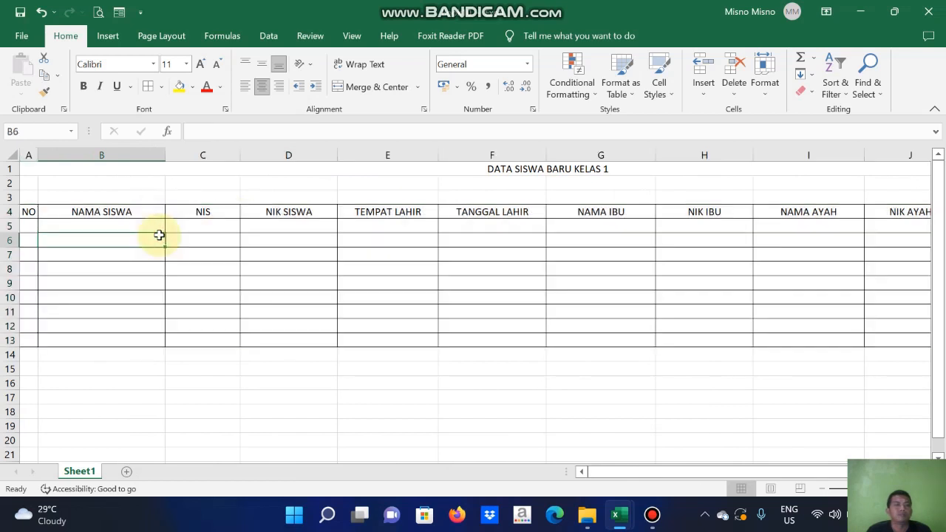
Try to add the Form command from the All Commands list to the Quick Access Toolbar for all documents.
{"action": "left_click", "coordinate": [27, 226]}
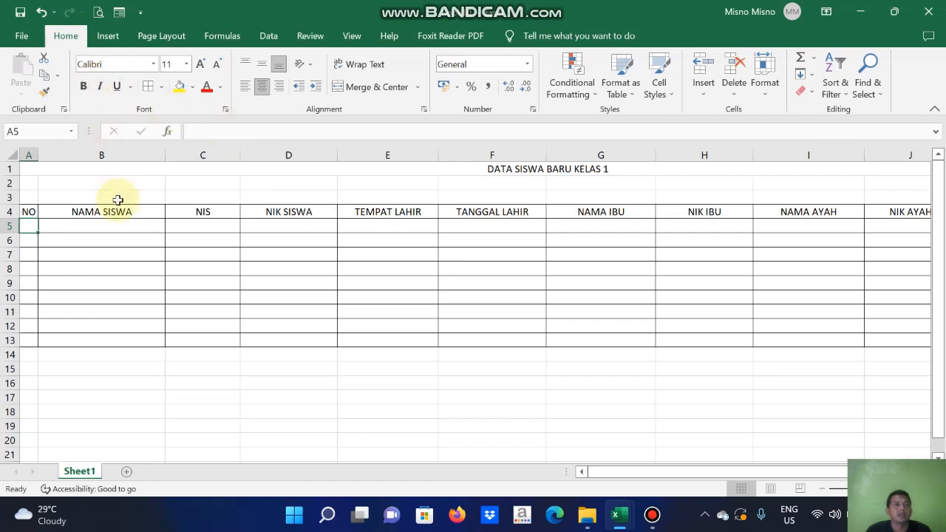
{"action": "left_click", "coordinate": [21, 35]}
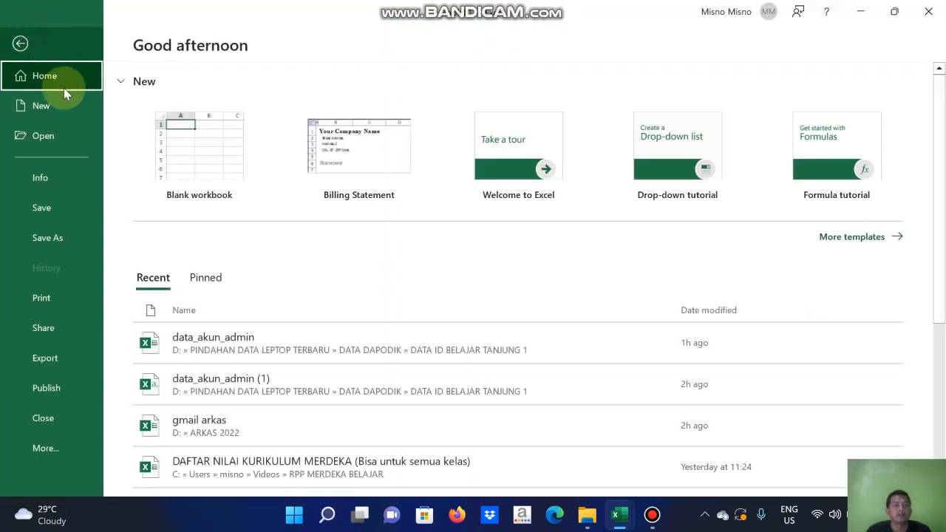
{"action": "left_click", "coordinate": [54, 450]}
{"action": "left_click", "coordinate": [164, 449]}
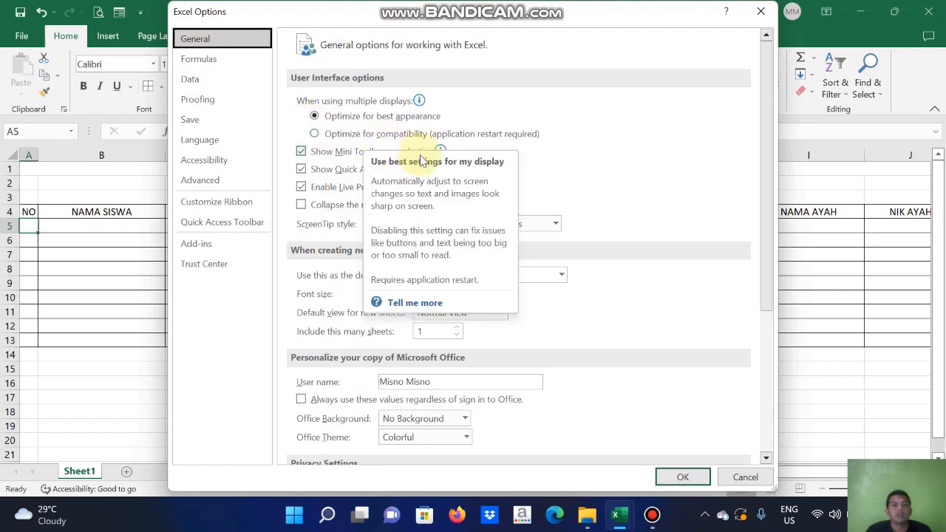
{"action": "left_click", "coordinate": [249, 222]}
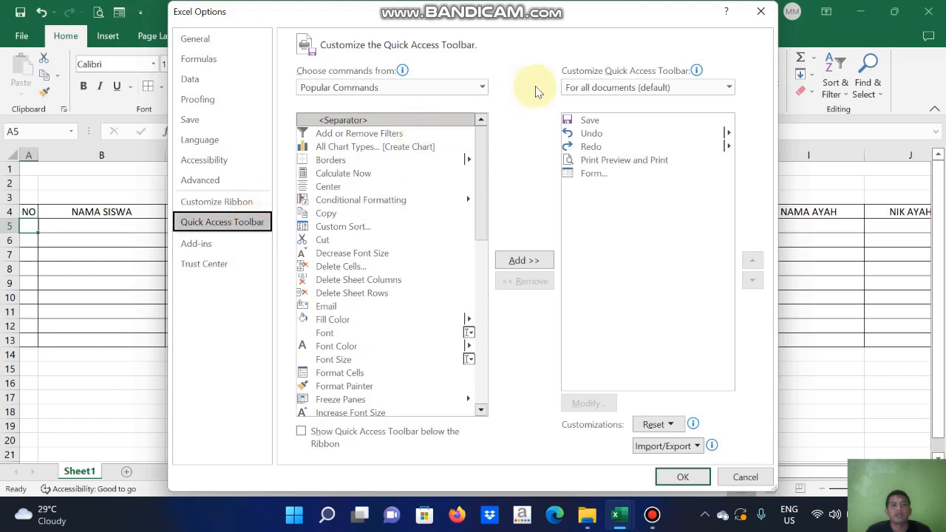
{"action": "left_click", "coordinate": [482, 88]}
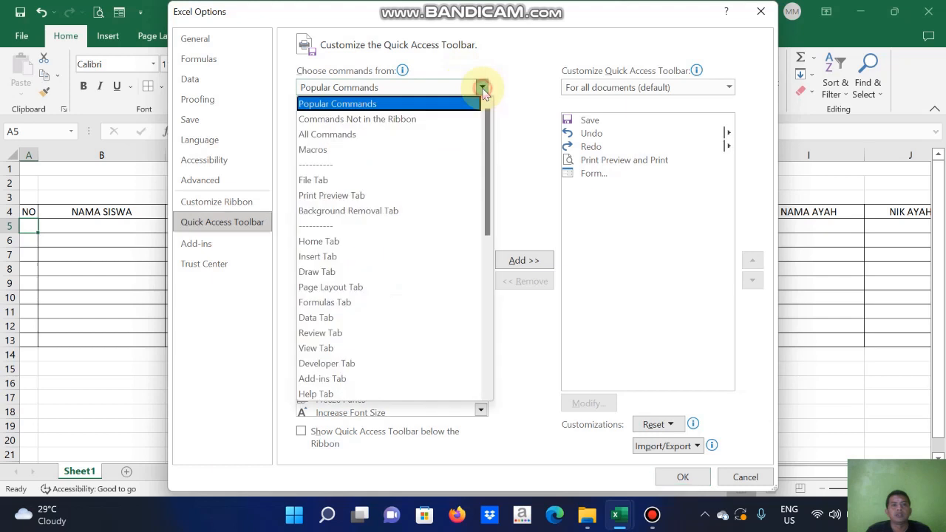
{"action": "left_click", "coordinate": [392, 138]}
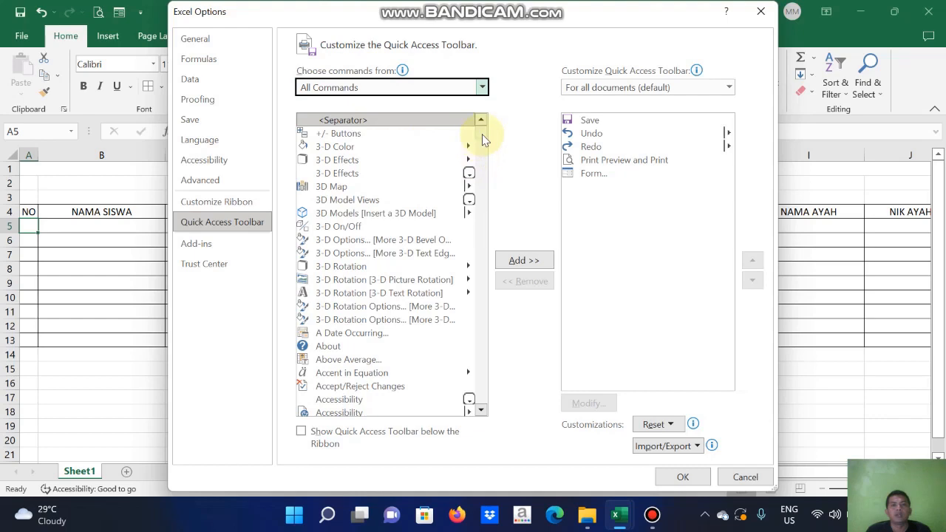
{"action": "left_click_drag", "start_coordinate": [482, 139], "coordinate": [484, 229]}
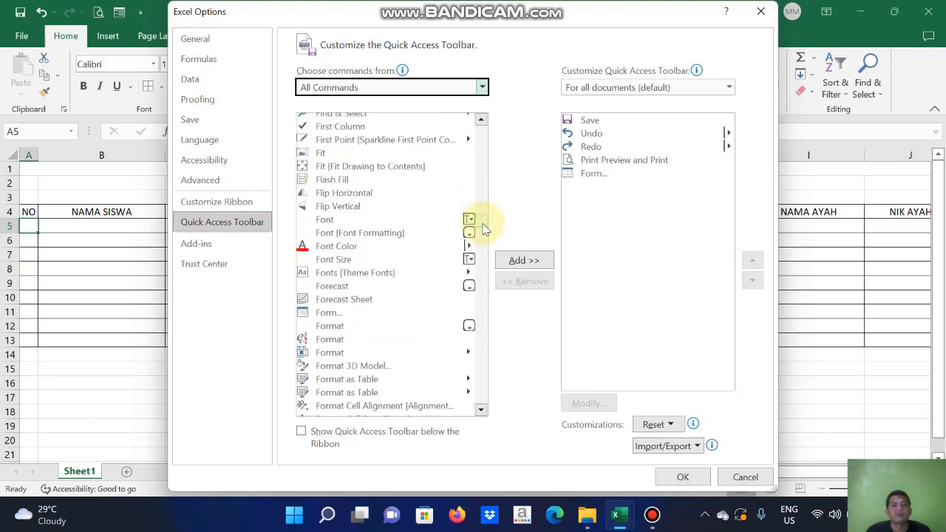
{"action": "left_click", "coordinate": [336, 315]}
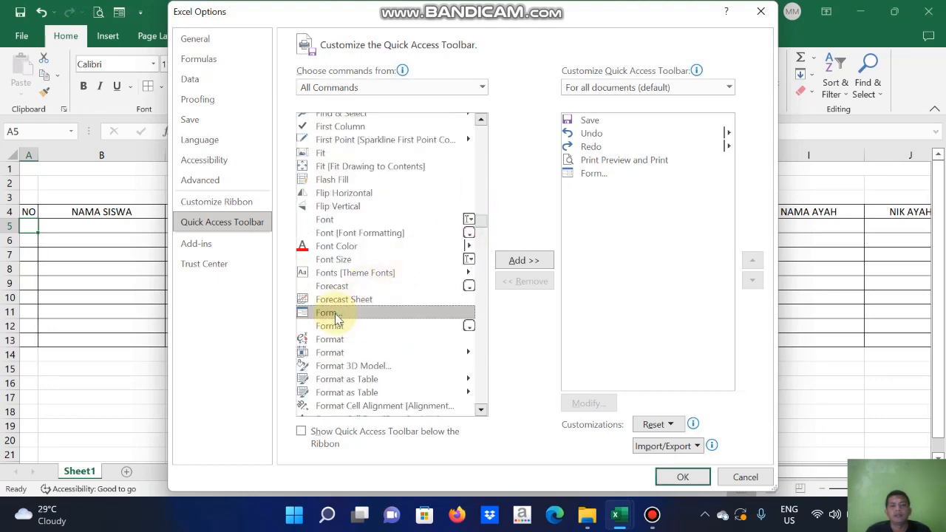
{"action": "left_click", "coordinate": [522, 262]}
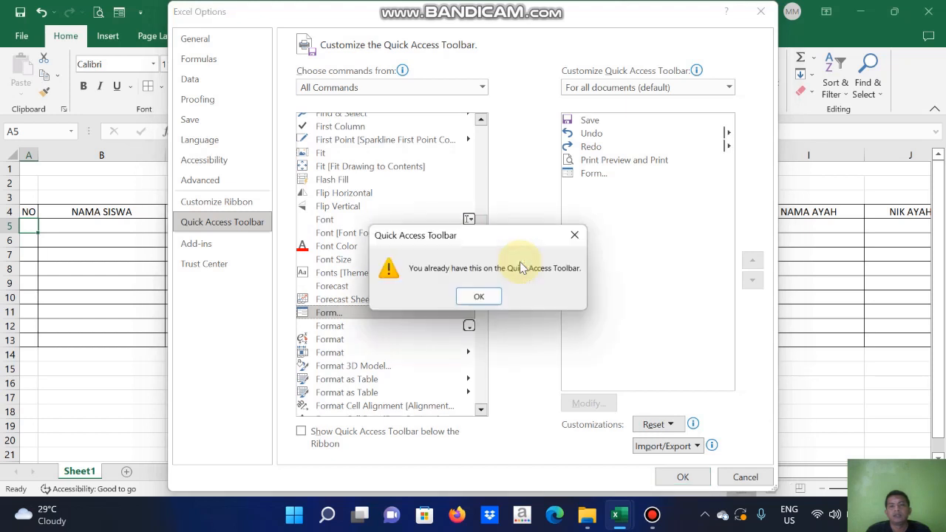
{"action": "left_click", "coordinate": [484, 297]}
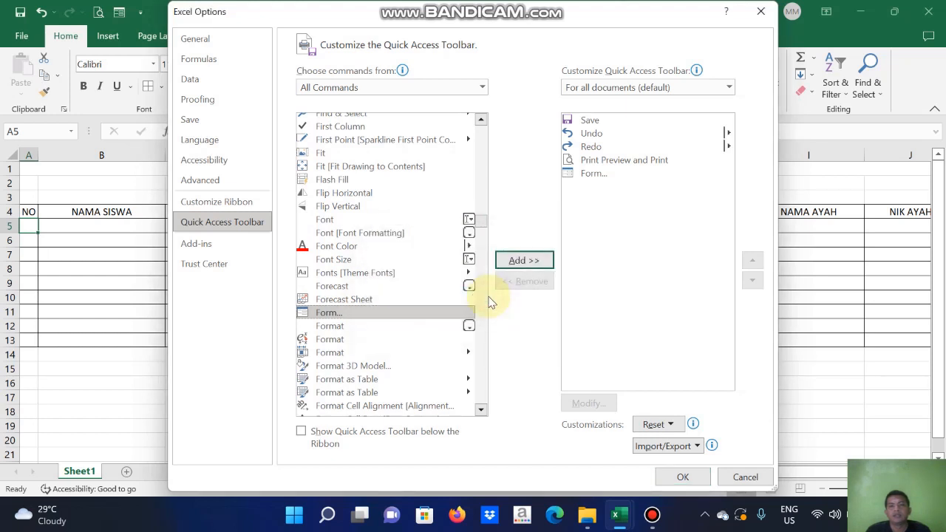
{"action": "left_click", "coordinate": [684, 478]}
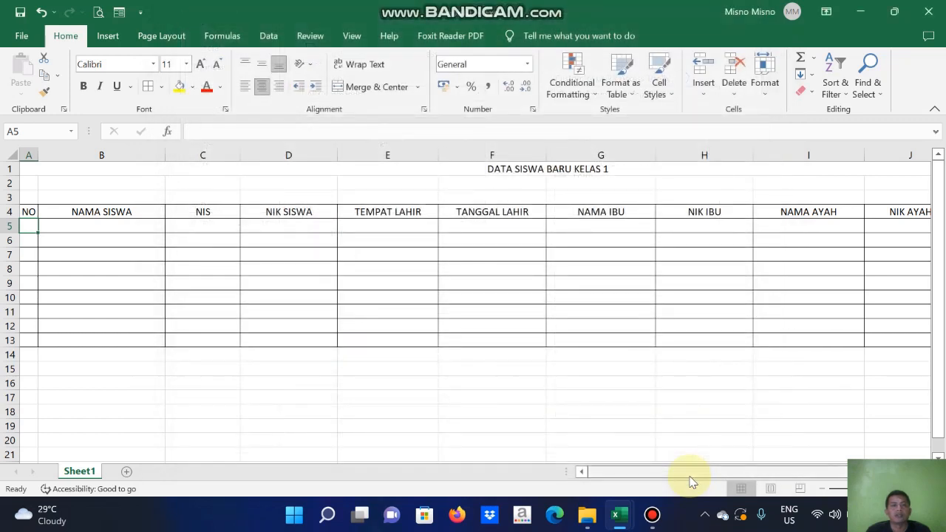
Open the data entry form from cell A5 using the header row as labels, and move it up clear of the table's first columns.
{"action": "left_click", "coordinate": [94, 228]}
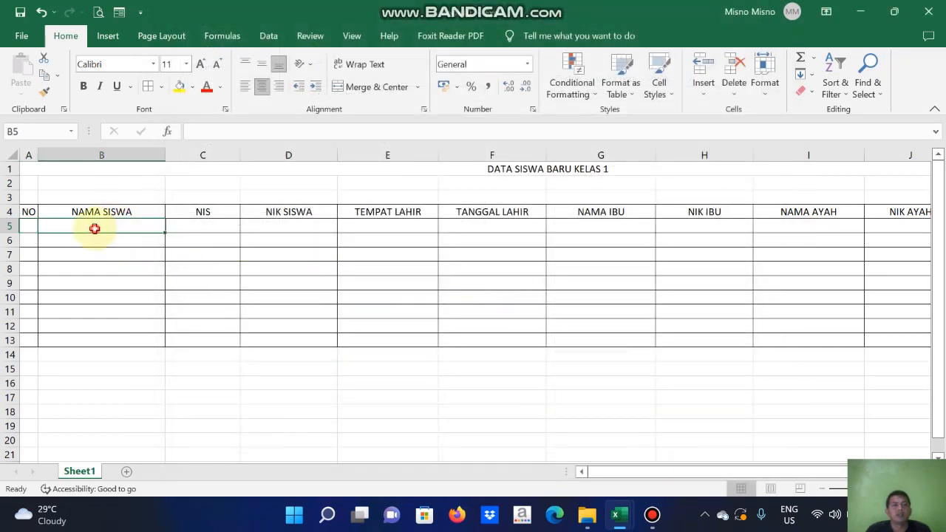
{"action": "left_click", "coordinate": [23, 225]}
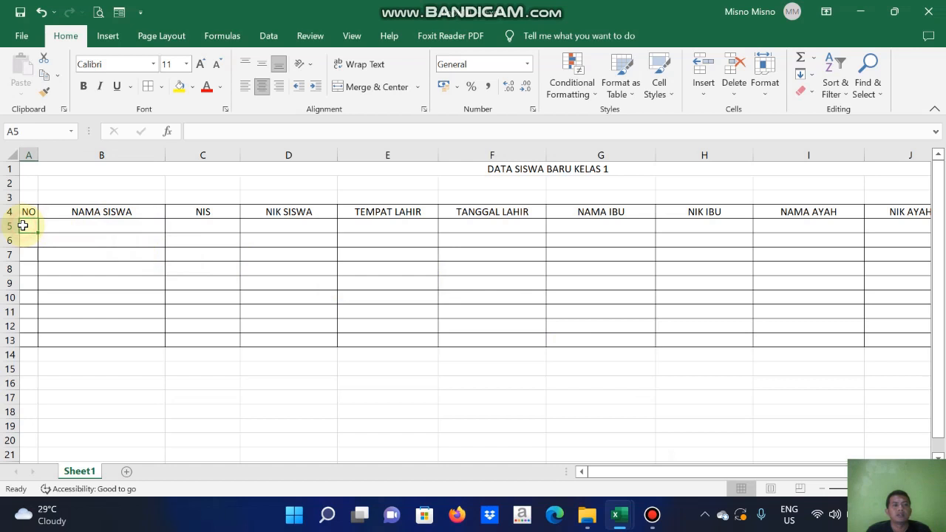
{"action": "left_click", "coordinate": [120, 14]}
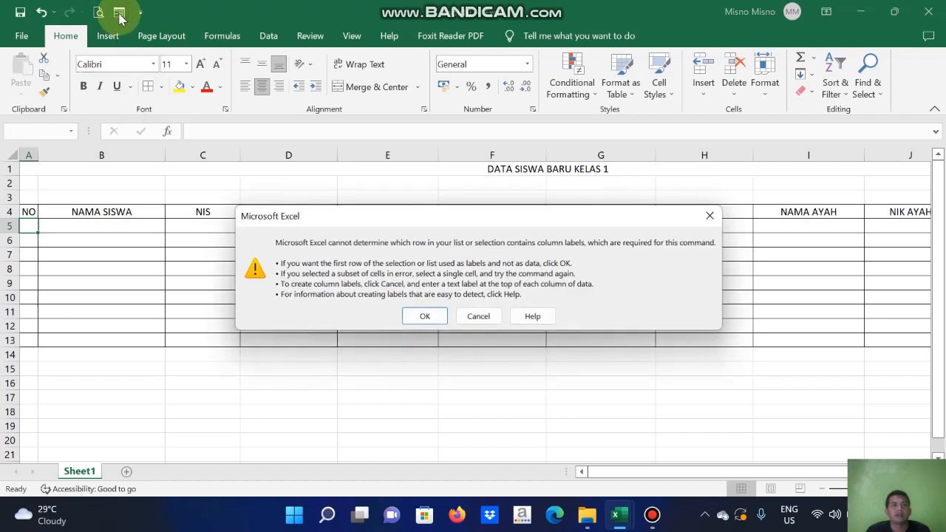
{"action": "left_click", "coordinate": [437, 319]}
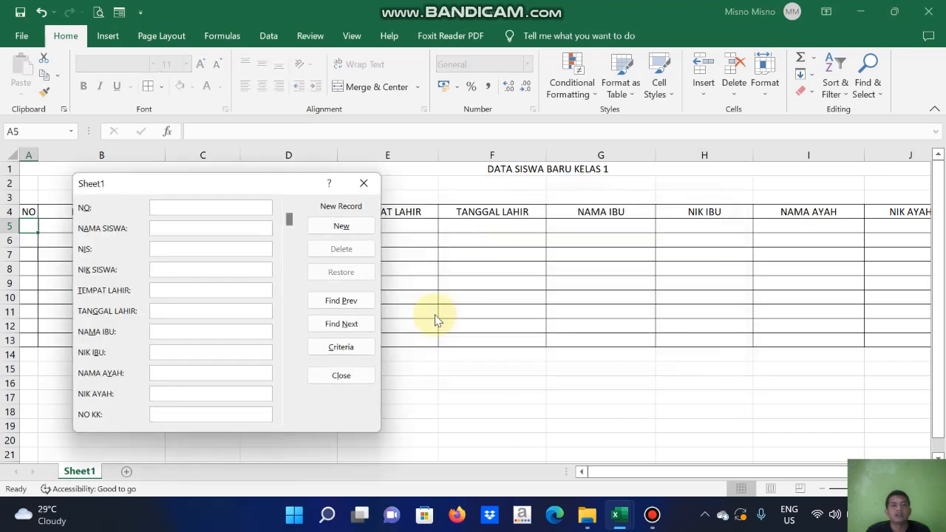
{"action": "left_click_drag", "start_coordinate": [293, 184], "coordinate": [383, 93]}
Fill in the new record with NO 1, NAMA SISWA CONTOH and NIS CONTOH 1.
{"action": "left_click", "coordinate": [323, 116]}
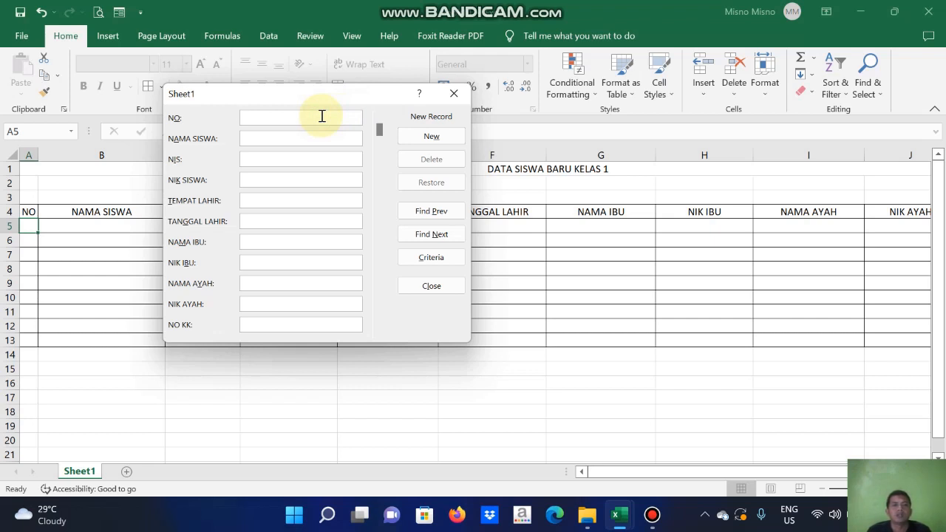
{"action": "type", "text": "1"}
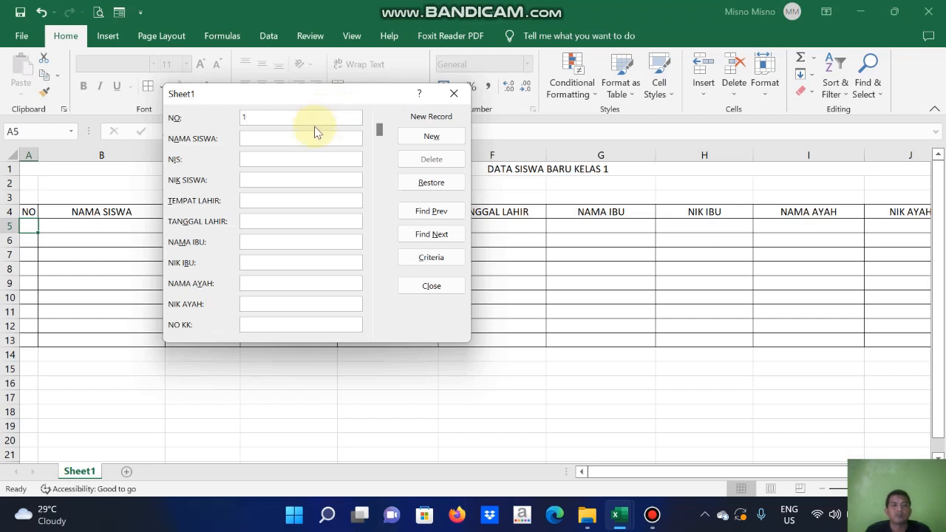
{"action": "left_click", "coordinate": [304, 136]}
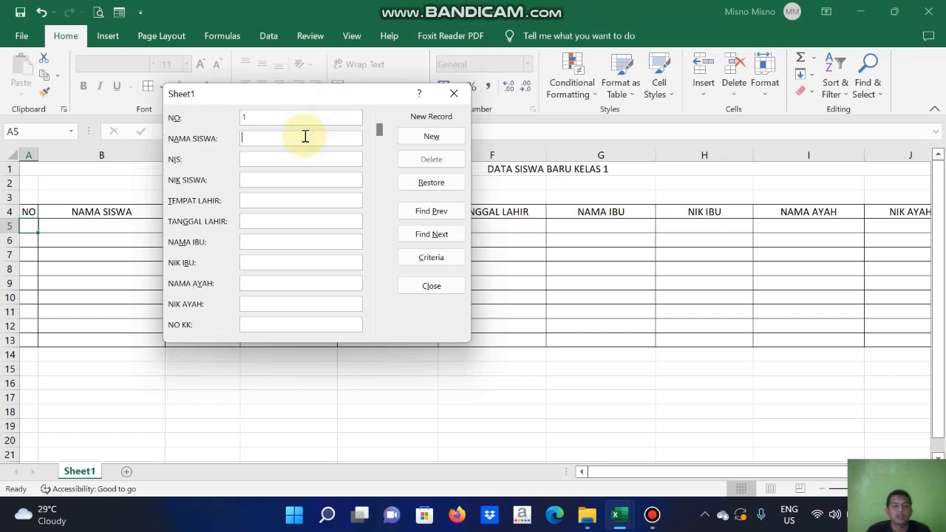
{"action": "type", "text": "CONTOH"}
{"action": "left_click", "coordinate": [293, 156]}
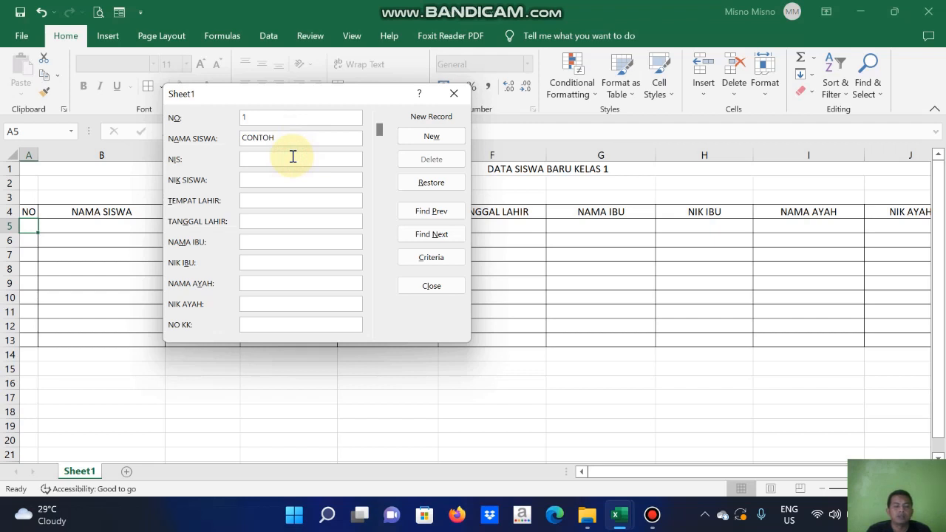
{"action": "type", "text": "C"}
{"action": "key", "text": "BackSpace"}
{"action": "type", "text": "CONTOH 1"}
Enter a one-digit placeholder for the student's NIK and BANJARNEGARA as TEMPAT LAHIR.
{"action": "left_click", "coordinate": [287, 183]}
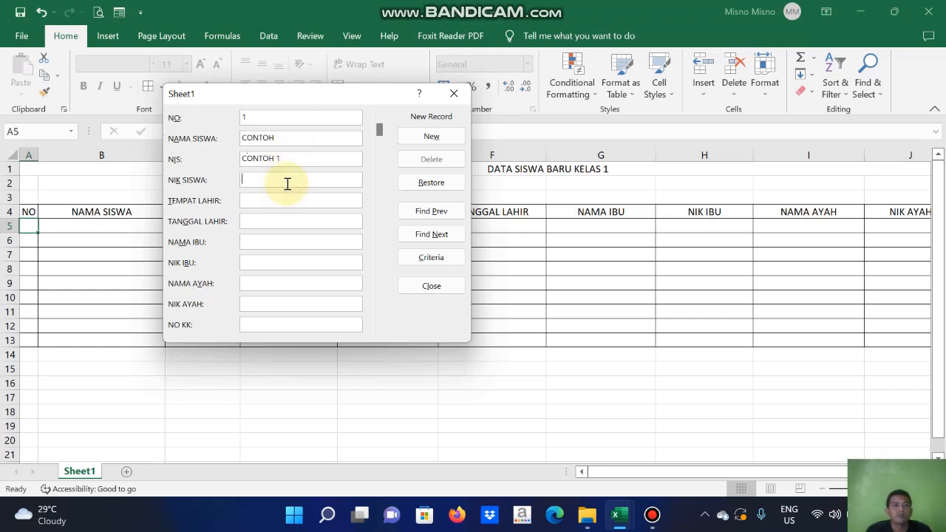
{"action": "type", "text": "CON"}
{"action": "key", "text": "BackSpace"}
{"action": "key", "text": "BackSpace"}
{"action": "key", "text": "BackSpace"}
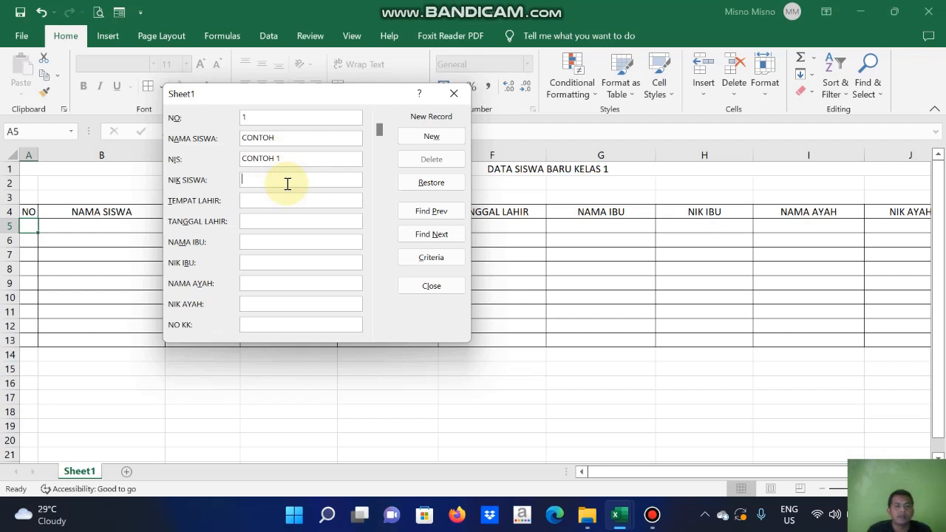
{"action": "type", "text": "NIK"}
{"action": "key", "text": "BackSpace"}
{"action": "key", "text": "BackSpace"}
{"action": "key", "text": "BackSpace"}
{"action": "type", "text": "0"}
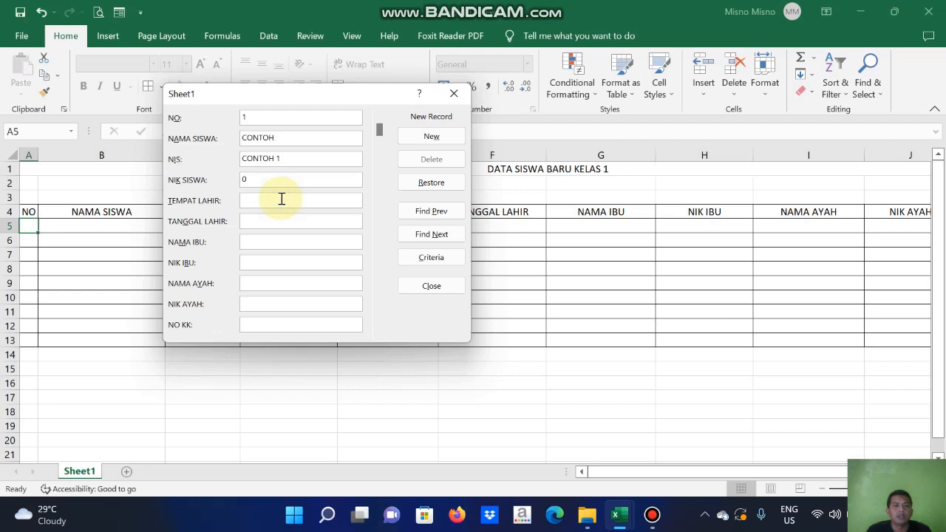
{"action": "type", "text": "BANJARNEGARA"}
Enter the student's date of birth in TANGGAL LAHIR as text with a leading apostrophe, in day-month-year format with hyphens.
{"action": "left_click", "coordinate": [278, 220]}
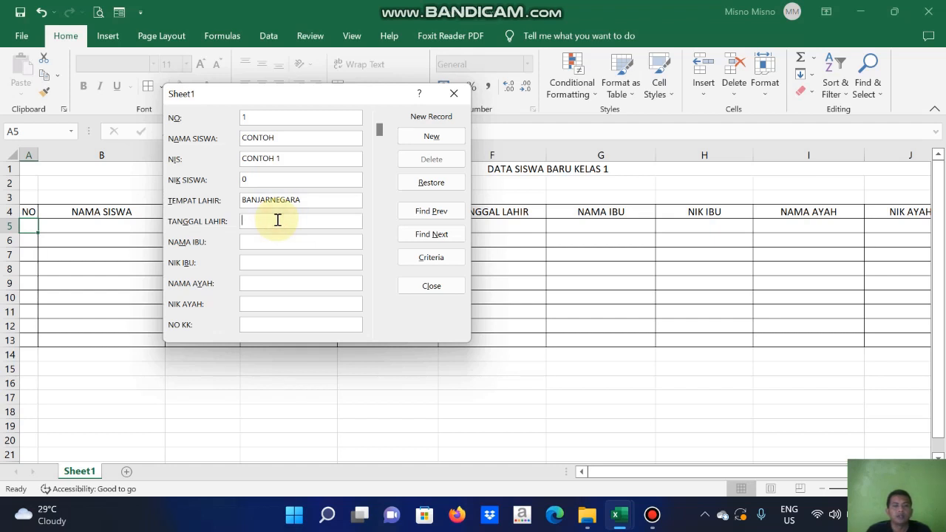
{"action": "type", "text": "0"}
{"action": "key", "text": "BackSpace"}
{"action": "type", "text": "1"}
{"action": "type", "text": "-"}
{"action": "type", "text": "02"}
{"action": "type", "text": "-0"}
{"action": "type", "text": "3"}
{"action": "type", "text": "-20"}
{"action": "type", "text": "00"}
Enter IBU CONTOH as NAMA IBU and a one-digit placeholder for the mother's NIK.
{"action": "left_click", "coordinate": [274, 242]}
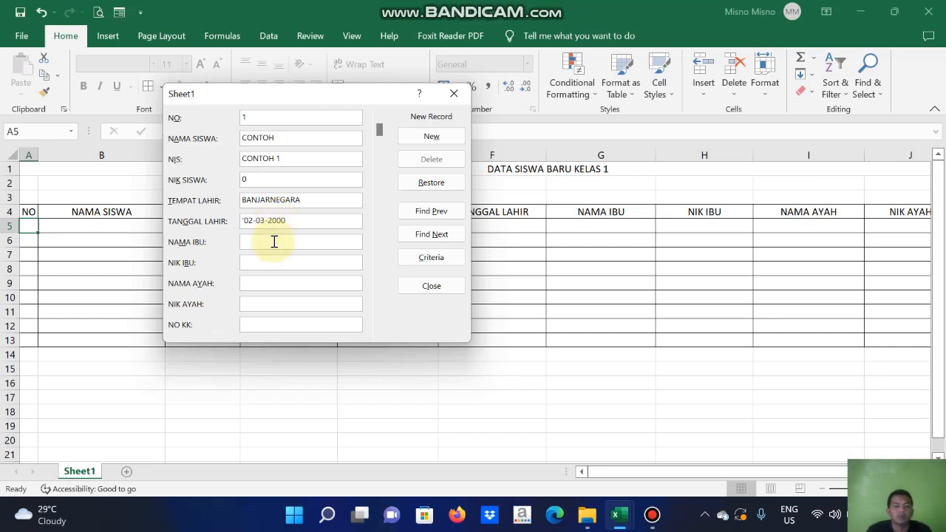
{"action": "type", "text": "IBU CONTOH"}
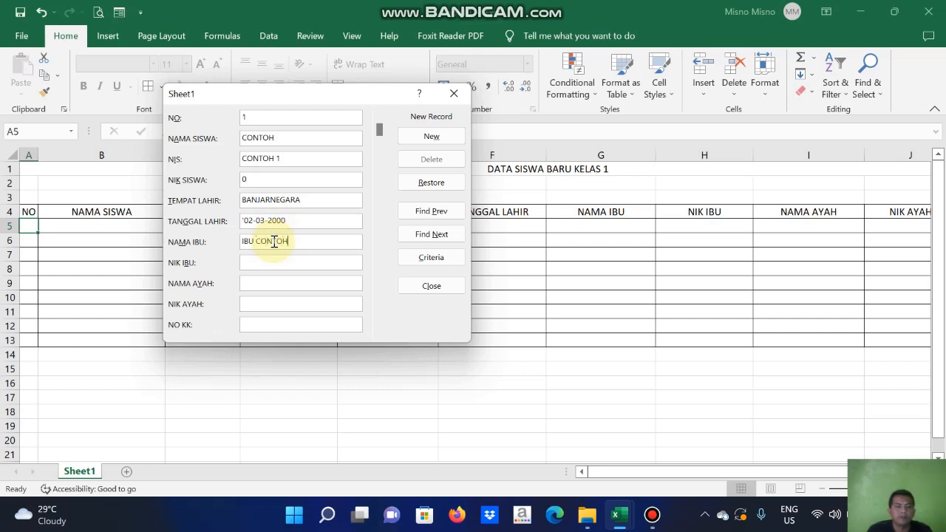
{"action": "left_click", "coordinate": [272, 261]}
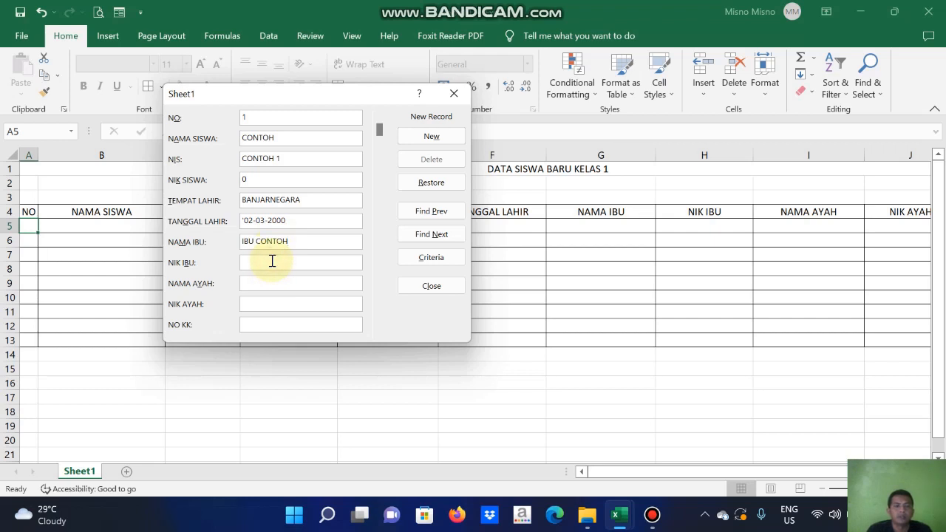
{"action": "type", "text": "1"}
Enter PAK CONTOH as NAMA AYAH in the new record.
{"action": "left_click", "coordinate": [263, 284]}
{"action": "type", "text": "PAK C"}
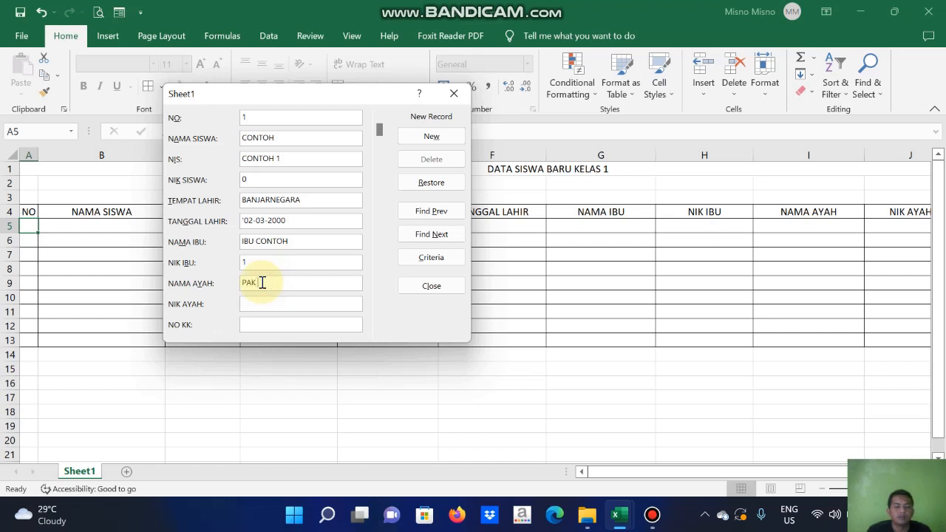
{"action": "type", "text": "ONTOH"}
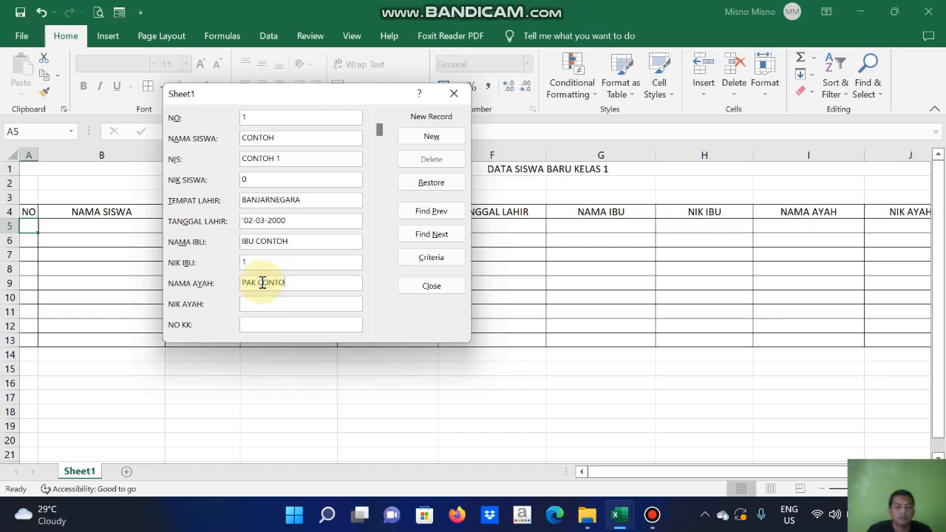
Enter one-digit placeholders for the father's NIK and NO KK, and save the first student's record.
{"action": "left_click", "coordinate": [264, 304]}
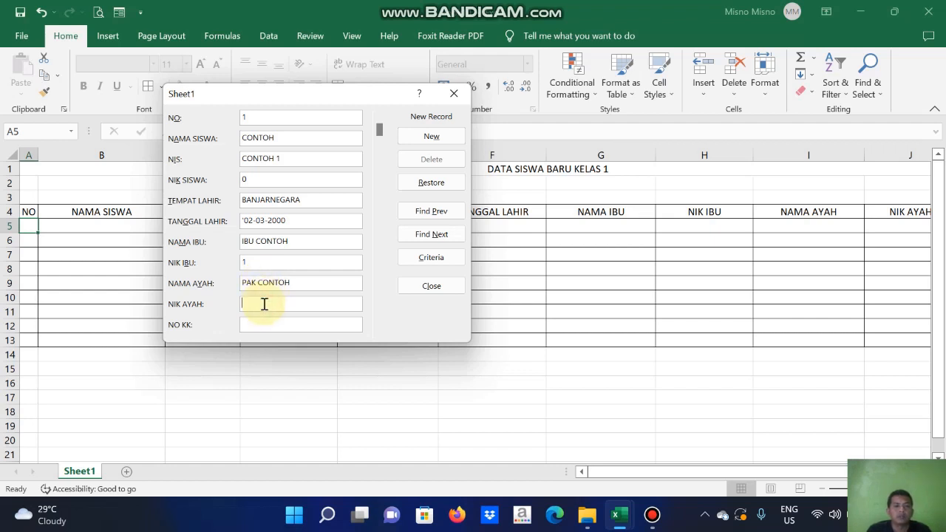
{"action": "type", "text": "2"}
{"action": "left_click", "coordinate": [262, 326]}
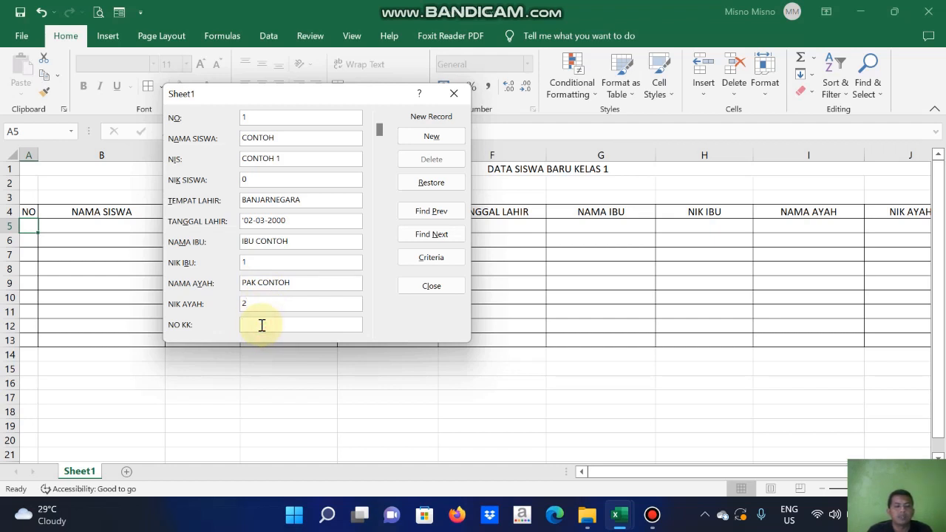
{"action": "type", "text": "5"}
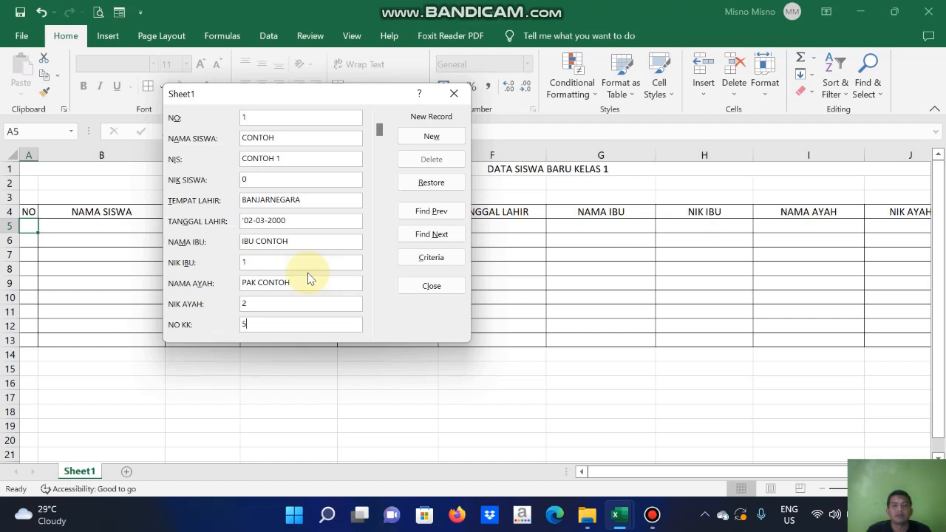
{"action": "key", "text": "Return"}
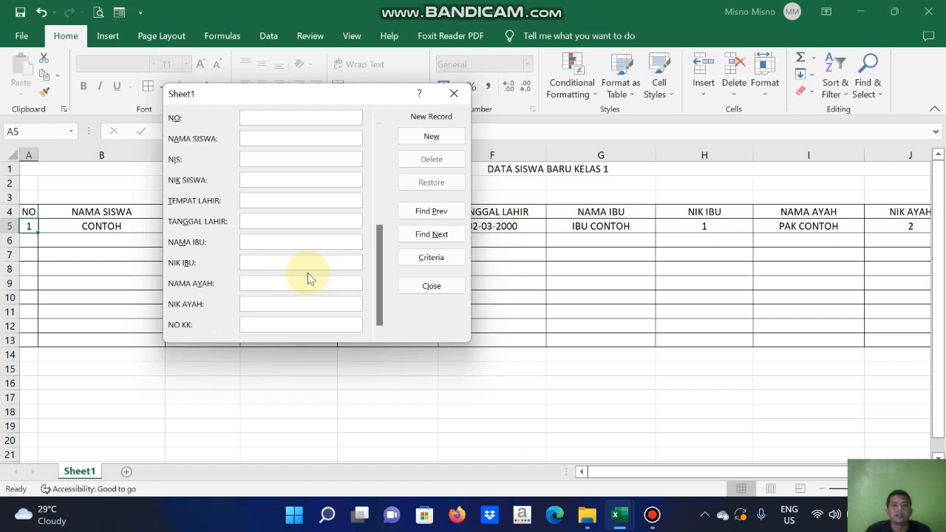
Start the second student's record with NO 2, NAMA SISWA CONTOH 2 and a one-digit placeholder for NIS.
{"action": "left_click_drag", "start_coordinate": [347, 99], "coordinate": [384, 294]}
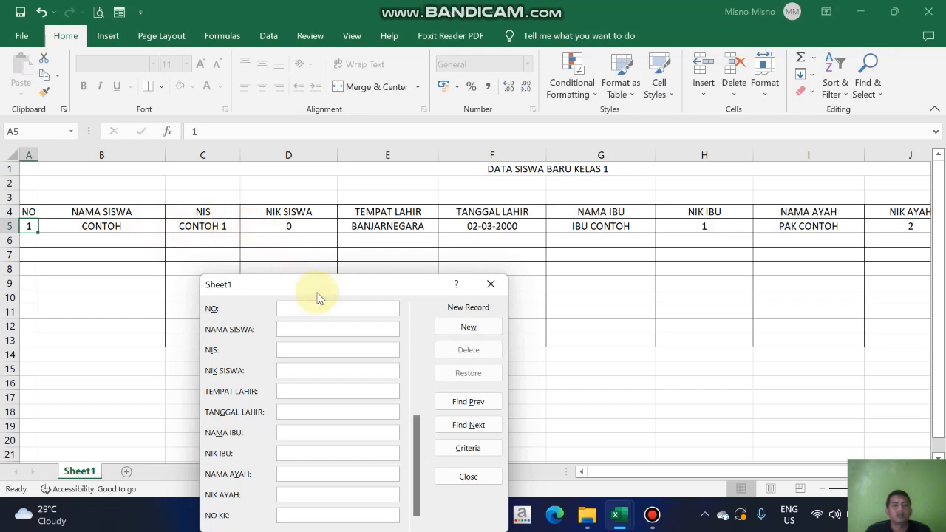
{"action": "left_click_drag", "start_coordinate": [320, 282], "coordinate": [580, 133]}
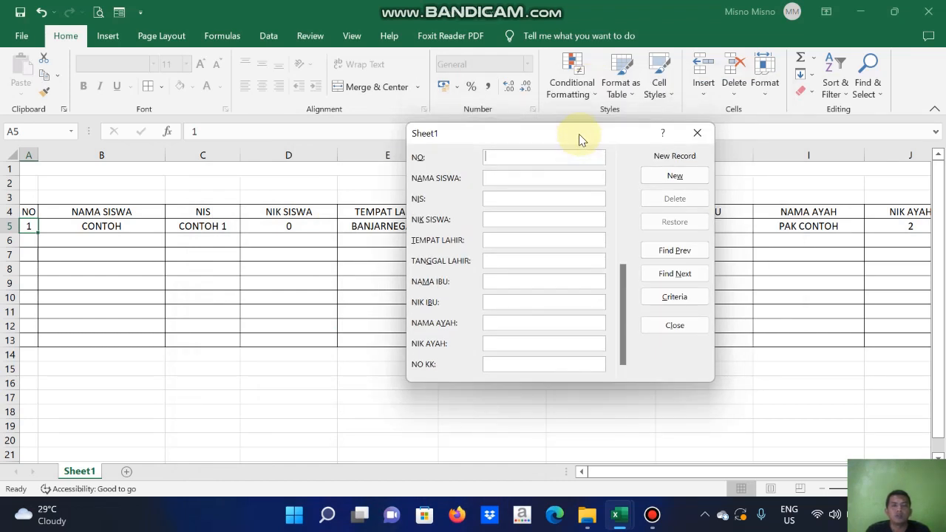
{"action": "type", "text": "2"}
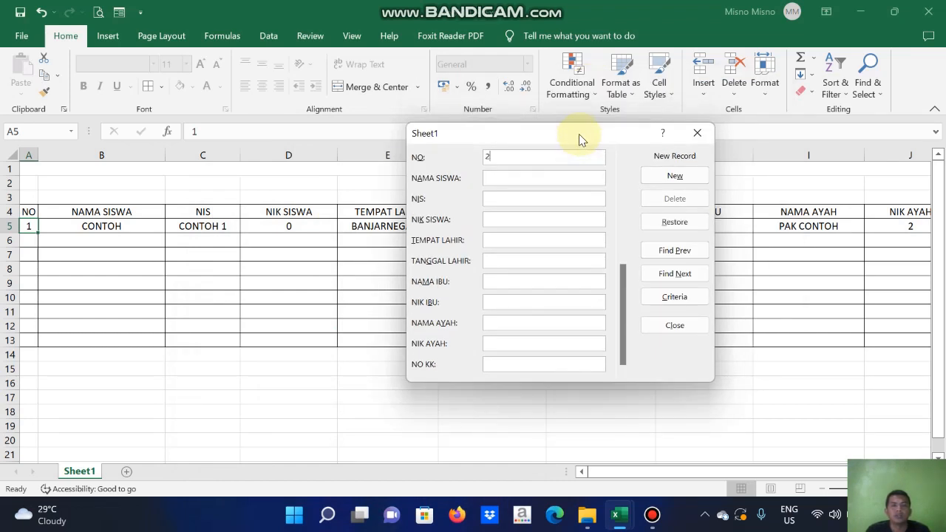
{"action": "left_click", "coordinate": [533, 181]}
{"action": "type", "text": "CONTOH 2"}
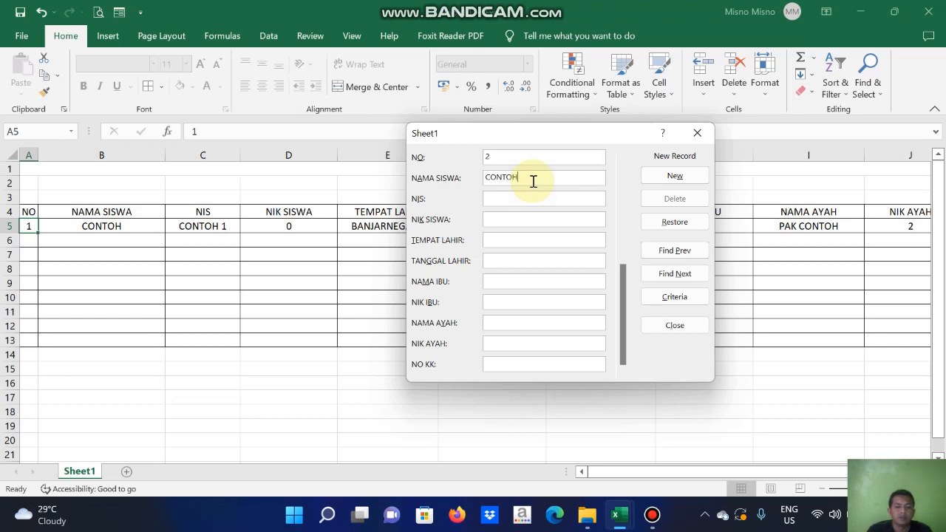
{"action": "left_click", "coordinate": [530, 200]}
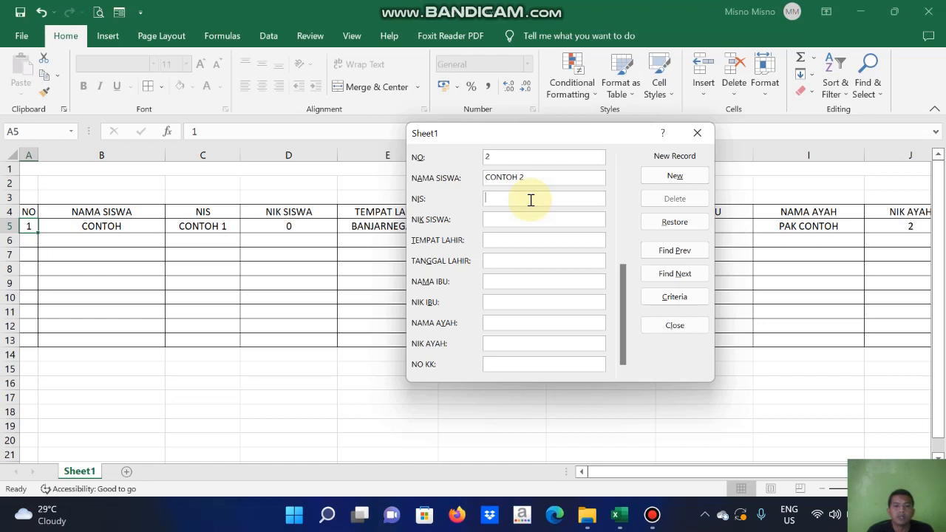
{"action": "type", "text": "8"}
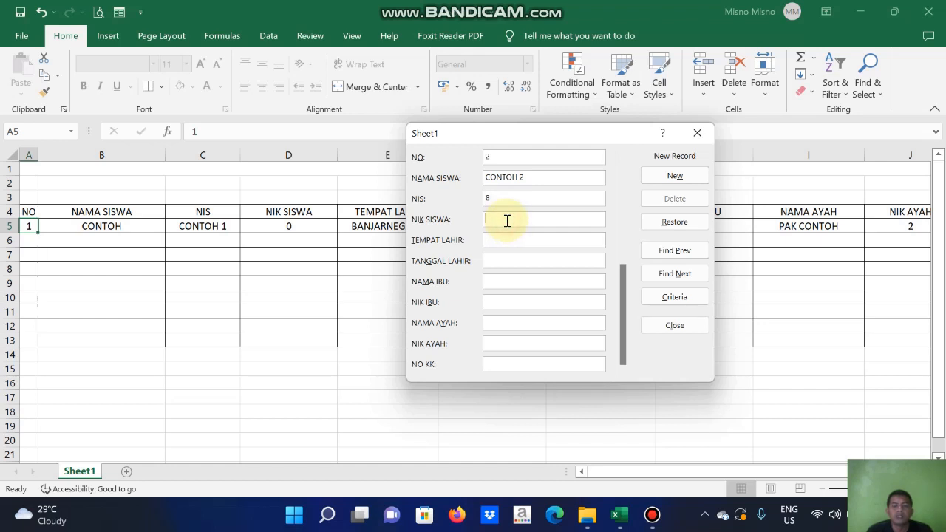
Fill in a one-digit placeholder for NIK SISWA, BANDUNG as TEMPAT LAHIR, and the date of birth as text with a leading apostrophe.
{"action": "left_click", "coordinate": [508, 220]}
{"action": "type", "text": "4"}
{"action": "left_click", "coordinate": [496, 242]}
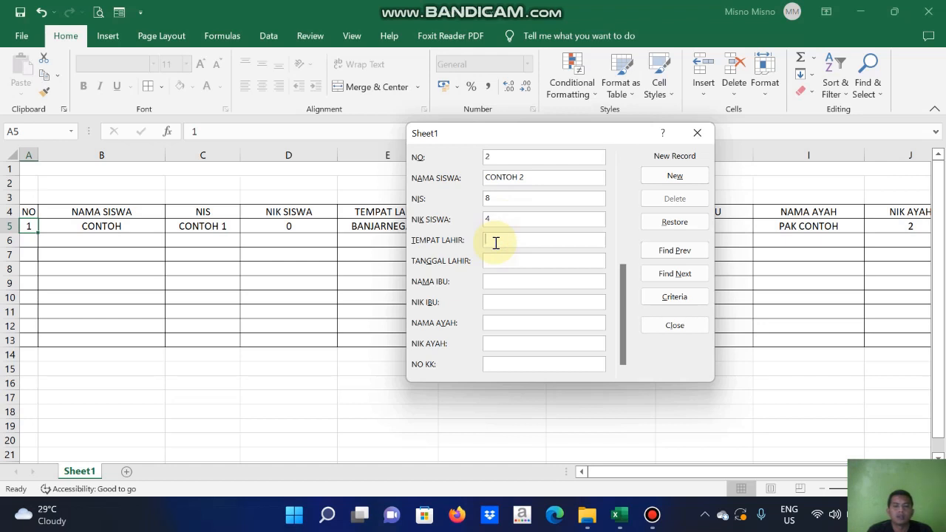
{"action": "type", "text": "BANDUNG"}
{"action": "left_click", "coordinate": [499, 261]}
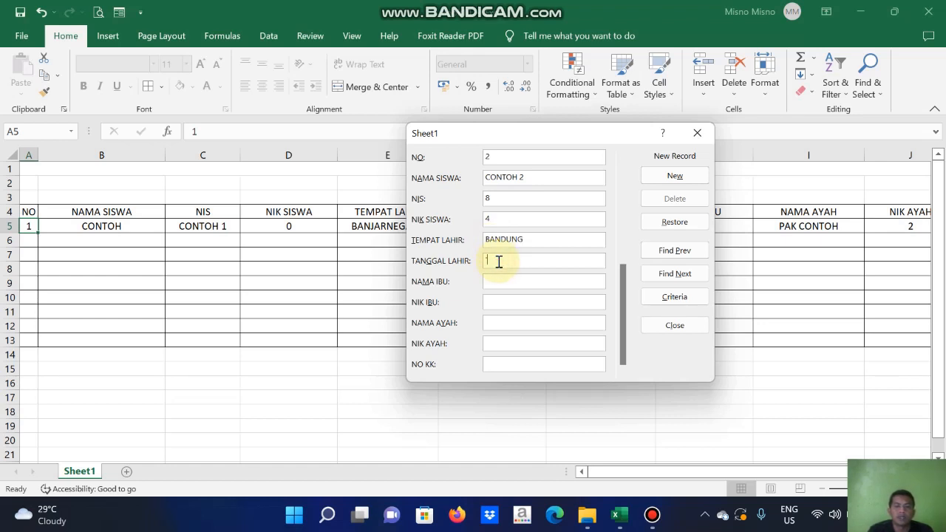
{"action": "type", "text": "'00-03-2022"}
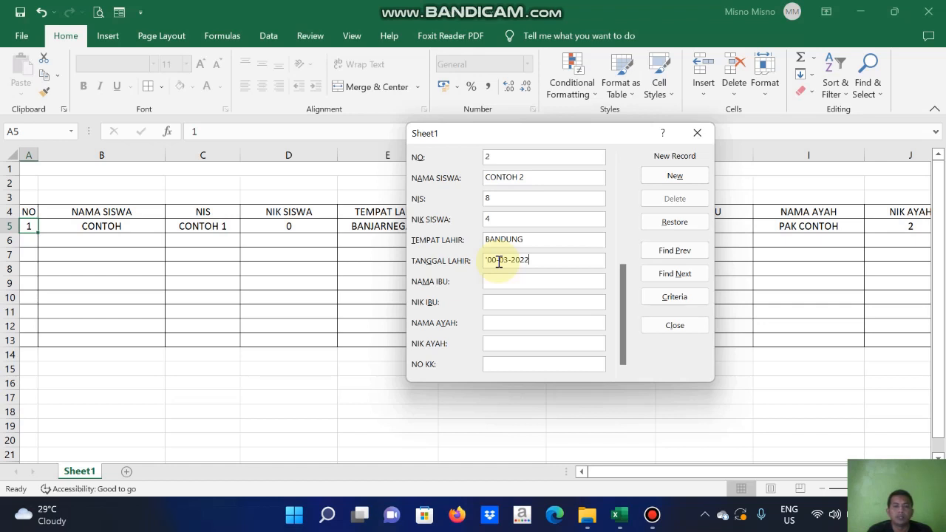
Enter IBU CONTOH as the second student's NAMA IBU and a one-digit placeholder for NIK IBU.
{"action": "left_click", "coordinate": [513, 284]}
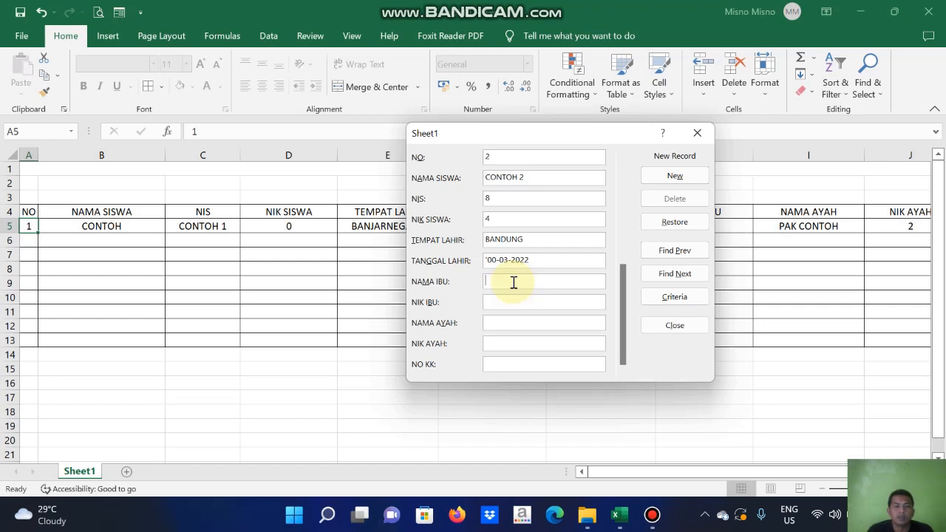
{"action": "type", "text": "IBU CONTOH"}
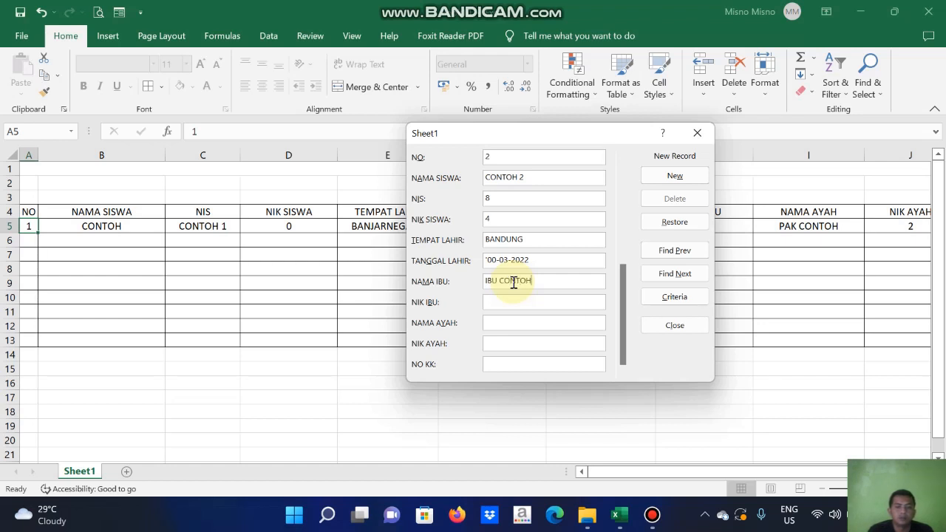
{"action": "left_click", "coordinate": [512, 303]}
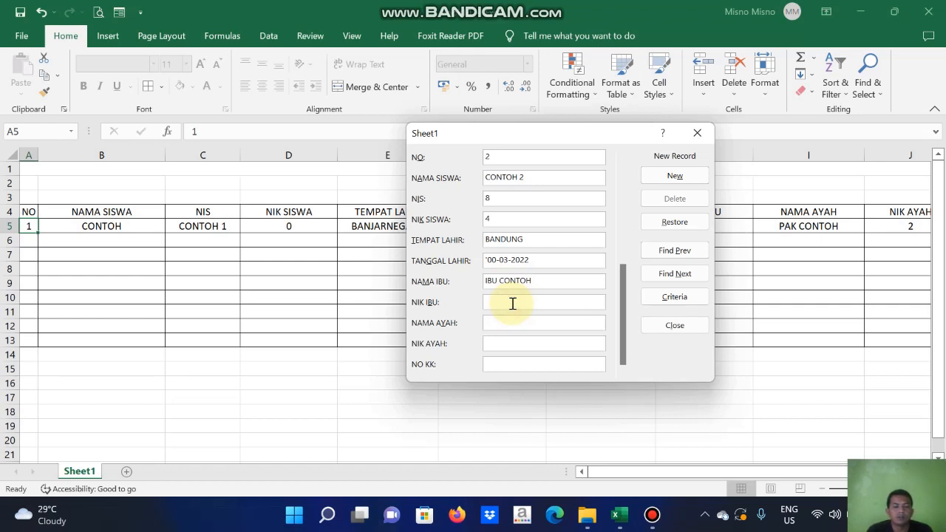
{"action": "type", "text": "8"}
Enter BPK CONTOH as the second student's NAMA AYAH and a one-digit placeholder for NIK AYAH.
{"action": "left_click", "coordinate": [503, 322]}
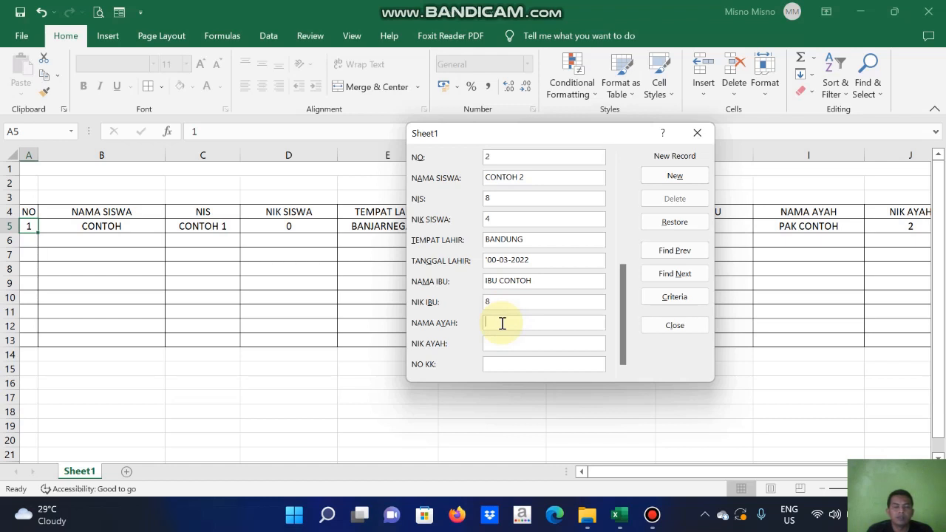
{"action": "type", "text": "BPK CONTOH"}
{"action": "left_click", "coordinate": [502, 343]}
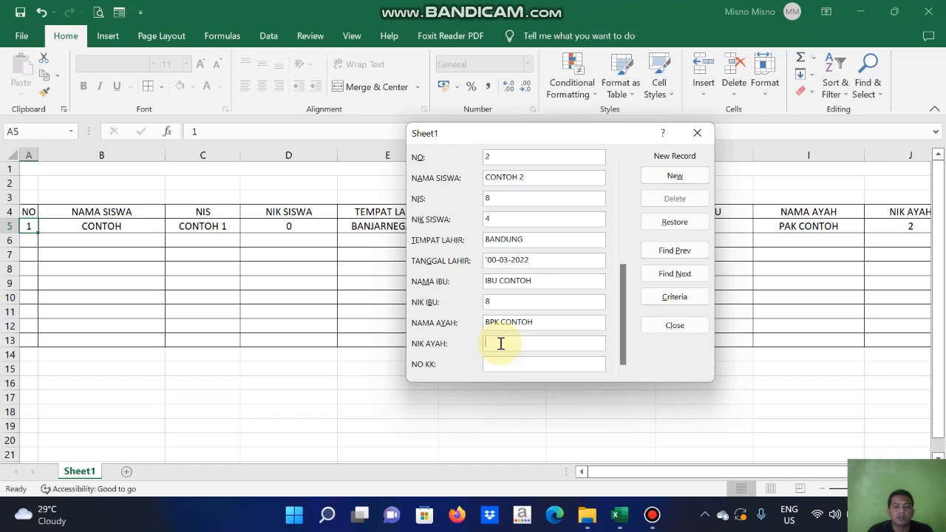
{"action": "type", "text": "6"}
Enter a three-digit placeholder for NO KK and save the second student's record.
{"action": "left_click", "coordinate": [494, 367]}
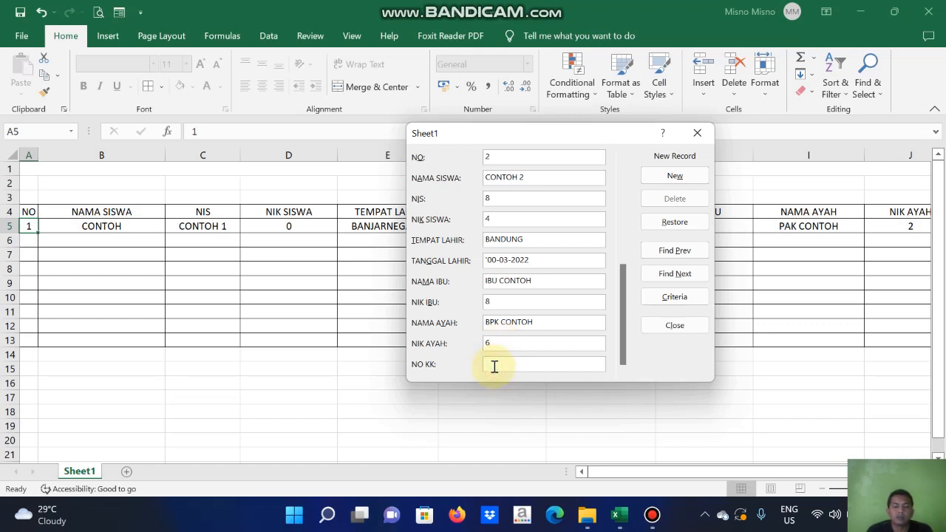
{"action": "type", "text": "665"}
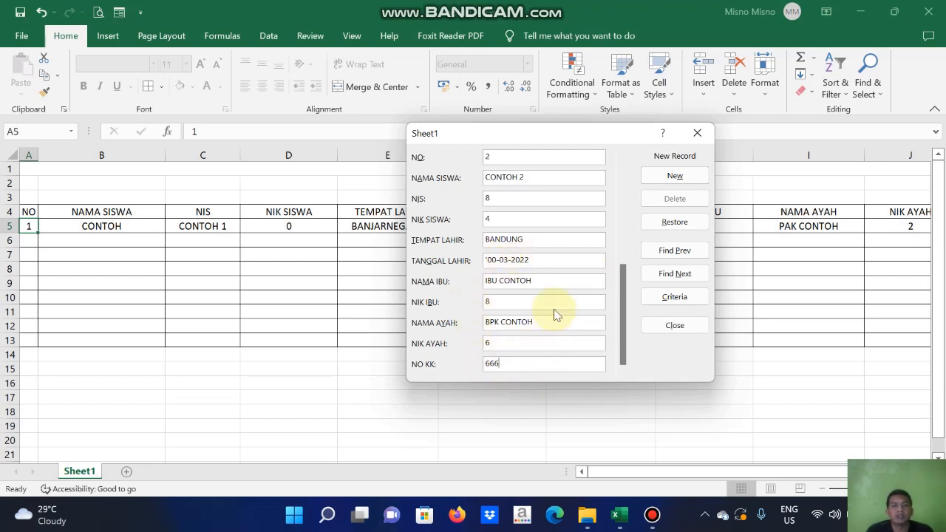
{"action": "key", "text": "Return"}
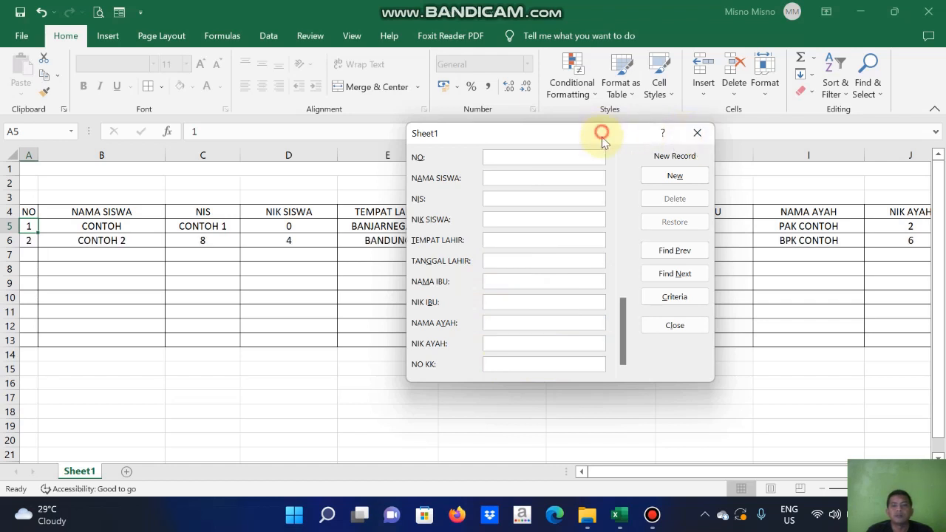
Close the data form and check the second student's entries in row 6 across all columns from NO to NO KK.
{"action": "left_click_drag", "start_coordinate": [601, 132], "coordinate": [621, 382]}
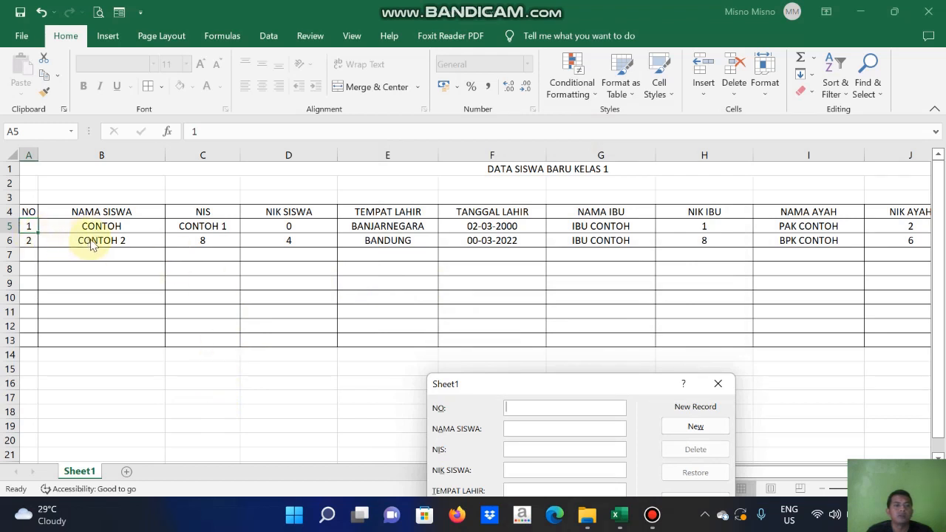
{"action": "left_click", "coordinate": [727, 386]}
{"action": "left_click", "coordinate": [186, 244]}
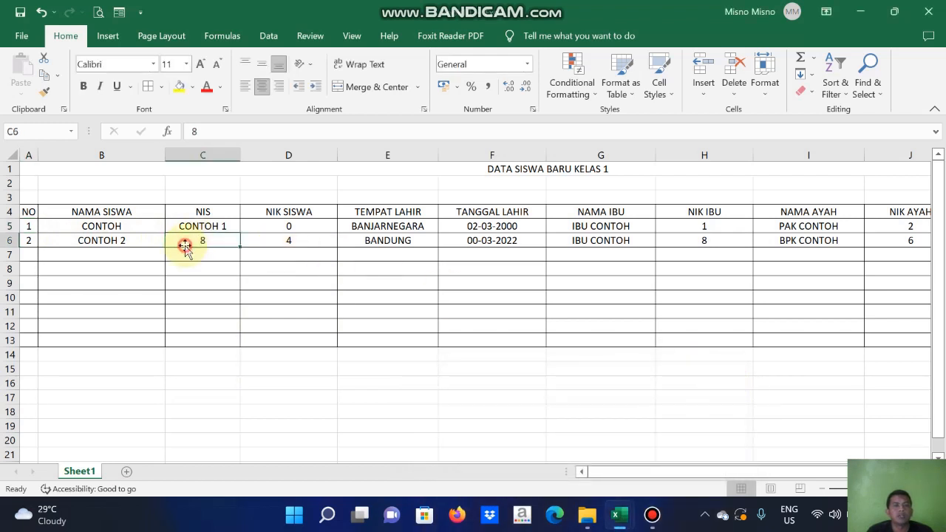
{"action": "key", "text": "Right"}
{"action": "key", "text": "Right"}
{"action": "key", "text": "Right"}
{"action": "key", "text": "Right"}
{"action": "key", "text": "Right"}
{"action": "key", "text": "Right"}
{"action": "key", "text": "Right"}
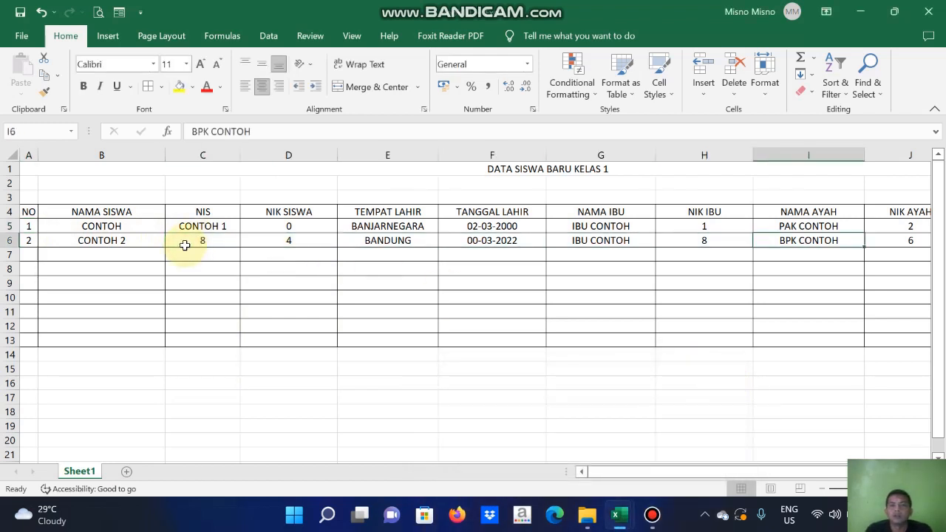
{"action": "key", "text": "Right"}
{"action": "key", "text": "Right"}
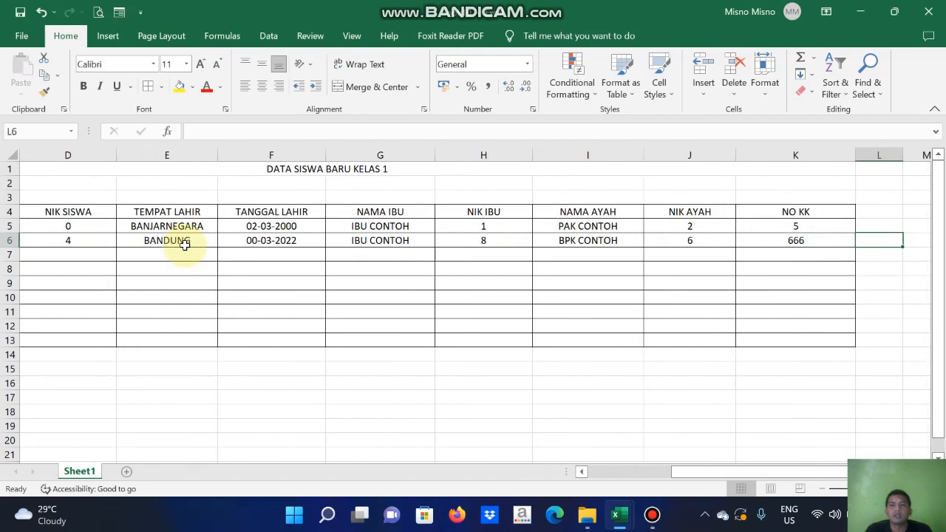
{"action": "key", "text": "Left"}
{"action": "key", "text": "Left"}
{"action": "key", "text": "Left"}
{"action": "key", "text": "Left"}
{"action": "key", "text": "Left"}
{"action": "key", "text": "Left"}
{"action": "key", "text": "Left"}
{"action": "key", "text": "Left"}
{"action": "key", "text": "Left"}
{"action": "key", "text": "Left"}
{"action": "key", "text": "Left"}
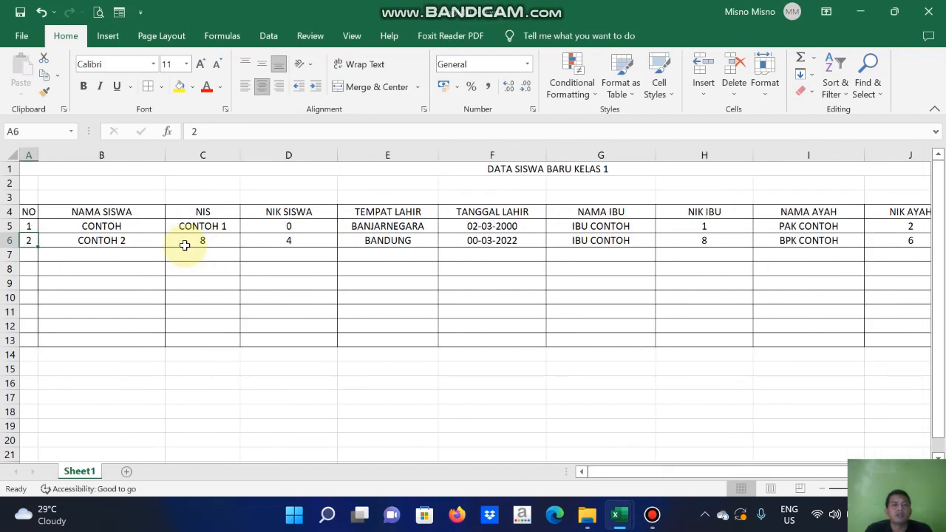
{"action": "key", "text": "Right"}
{"action": "key", "text": "Right"}
{"action": "key", "text": "Right"}
{"action": "key", "text": "Right"}
{"action": "key", "text": "Right"}
{"action": "key", "text": "Right"}
{"action": "key", "text": "Right"}
{"action": "key", "text": "Right"}
{"action": "key", "text": "Right"}
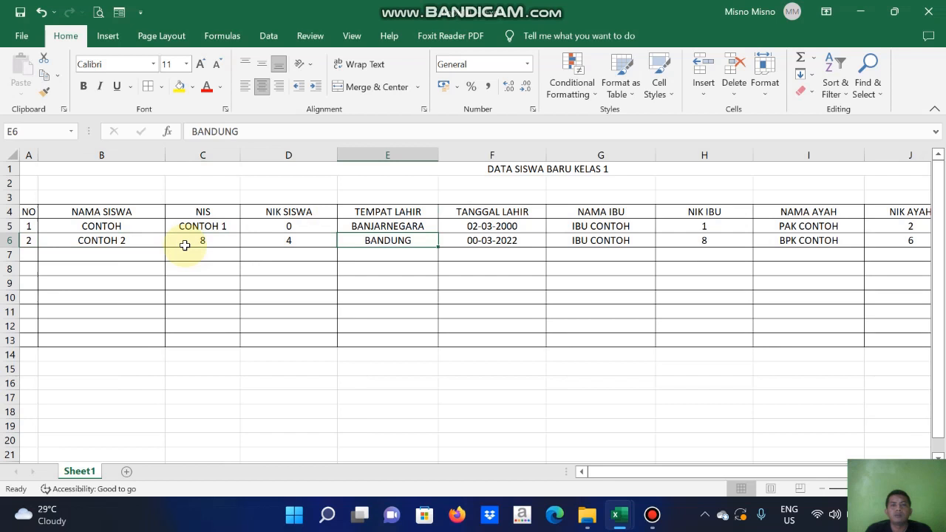
{"action": "key", "text": "Right"}
{"action": "key", "text": "Right"}
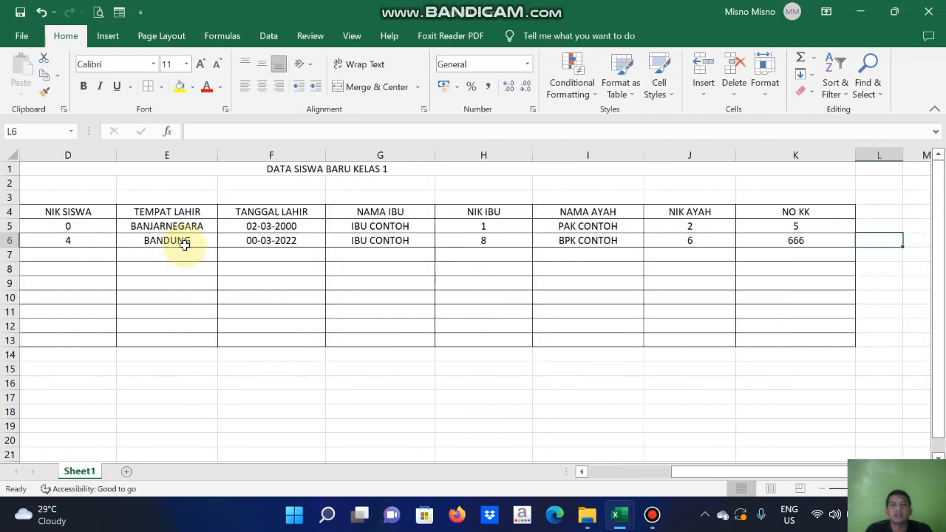
{"action": "key", "text": "Left"}
{"action": "key", "text": "Left"}
{"action": "key", "text": "Left"}
{"action": "key", "text": "Left"}
{"action": "key", "text": "Left"}
{"action": "key", "text": "Left"}
{"action": "key", "text": "Left"}
{"action": "key", "text": "Left"}
{"action": "key", "text": "Left"}
{"action": "key", "text": "Left"}
{"action": "key", "text": "Left"}
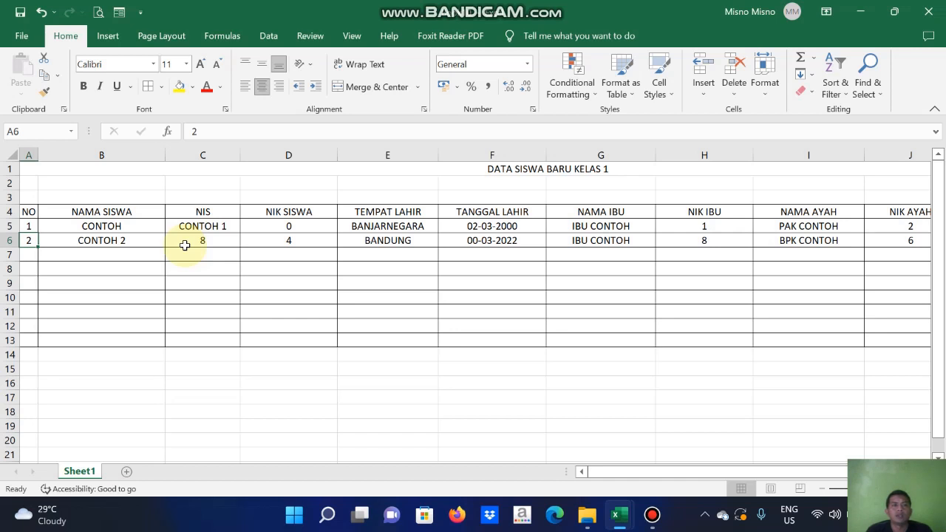
{"action": "left_click", "coordinate": [119, 12]}
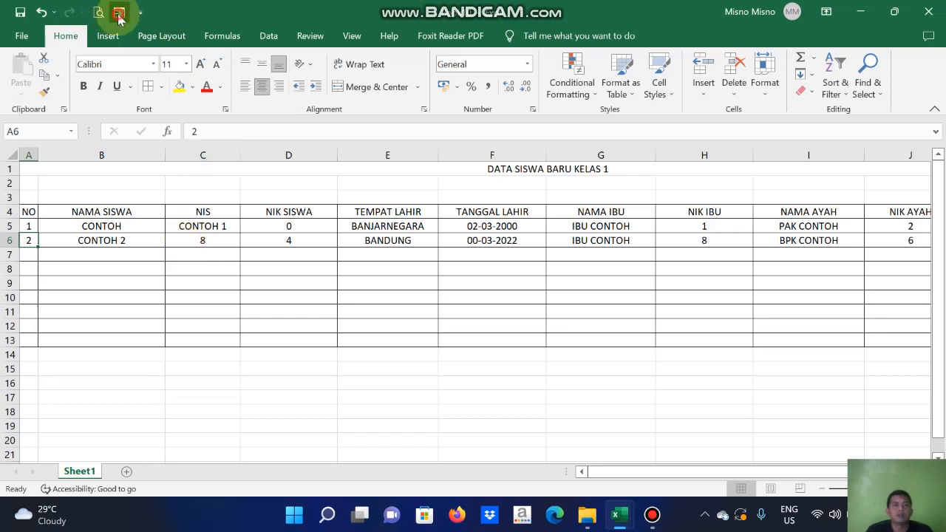
{"action": "left_click_drag", "start_coordinate": [554, 243], "coordinate": [470, 93]}
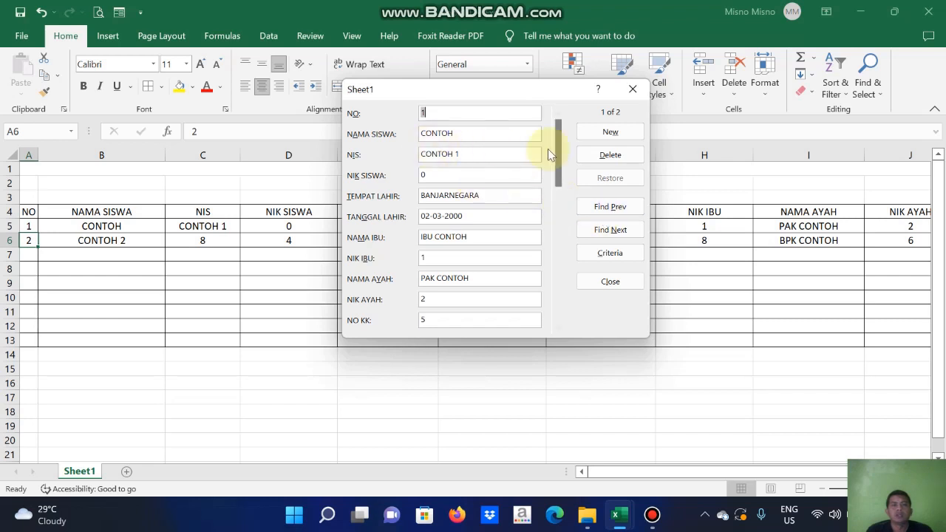
{"action": "left_click", "coordinate": [629, 89]}
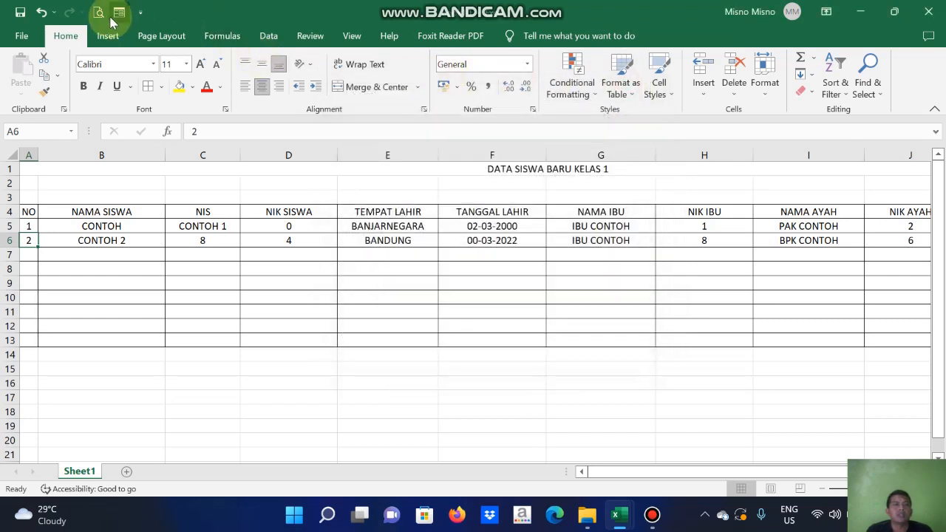
Reopen the data entry form and browse forward to the second student's record, then back to the first.
{"action": "left_click", "coordinate": [121, 13]}
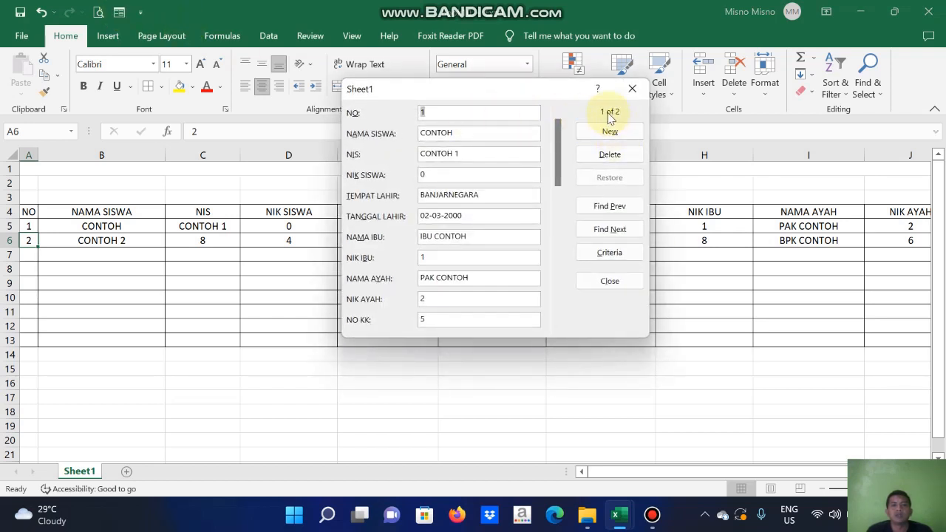
{"action": "left_click", "coordinate": [612, 230]}
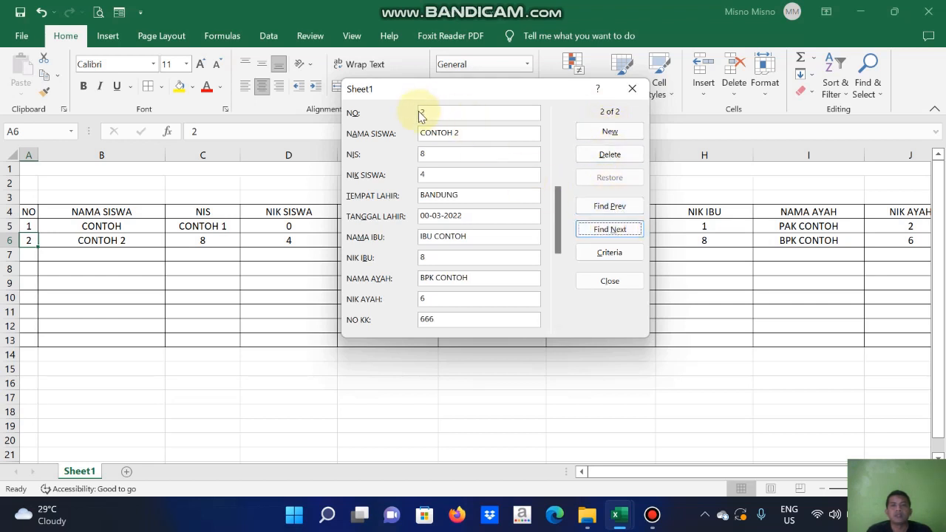
{"action": "left_click", "coordinate": [606, 214]}
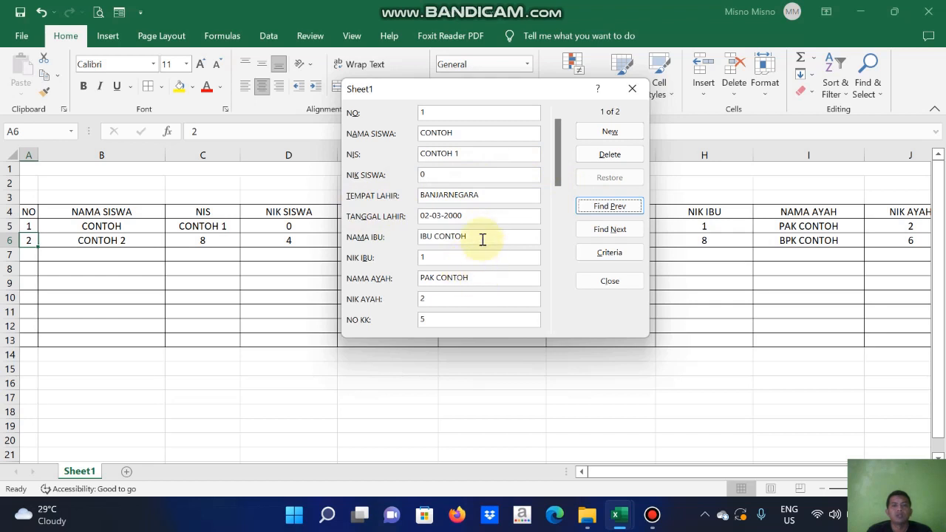
Change the first student's TEMPAT LAHIR to PURWOKERTO in the data form, save it, close the form and check cell E5.
{"action": "double_click", "coordinate": [486, 195]}
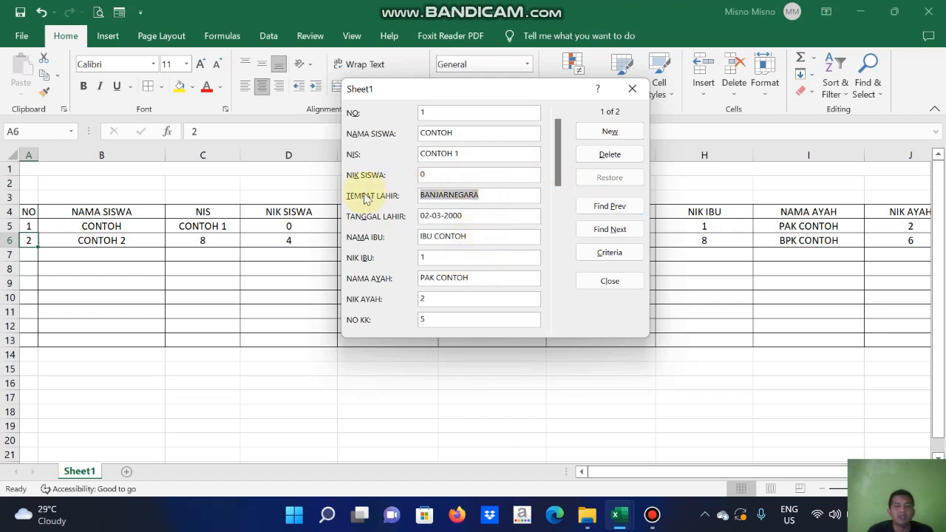
{"action": "type", "text": "PU"}
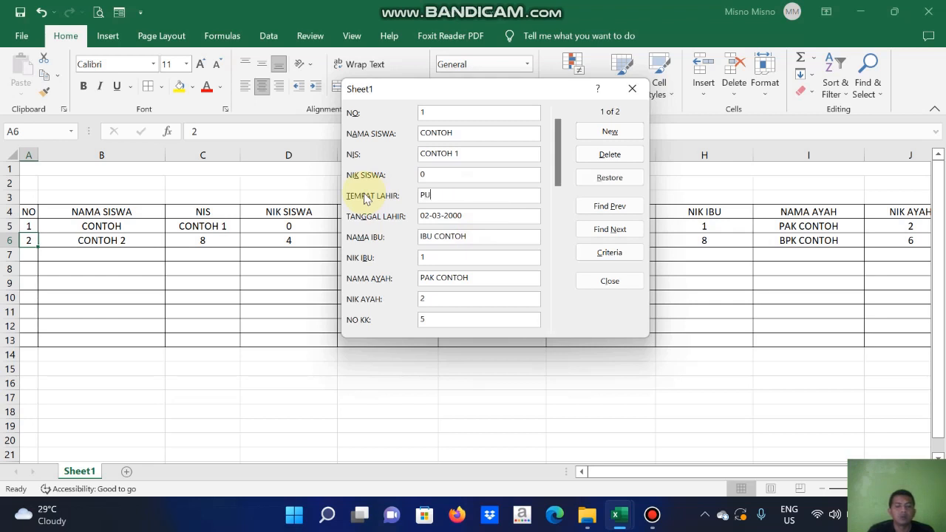
{"action": "type", "text": "RWOKERTO"}
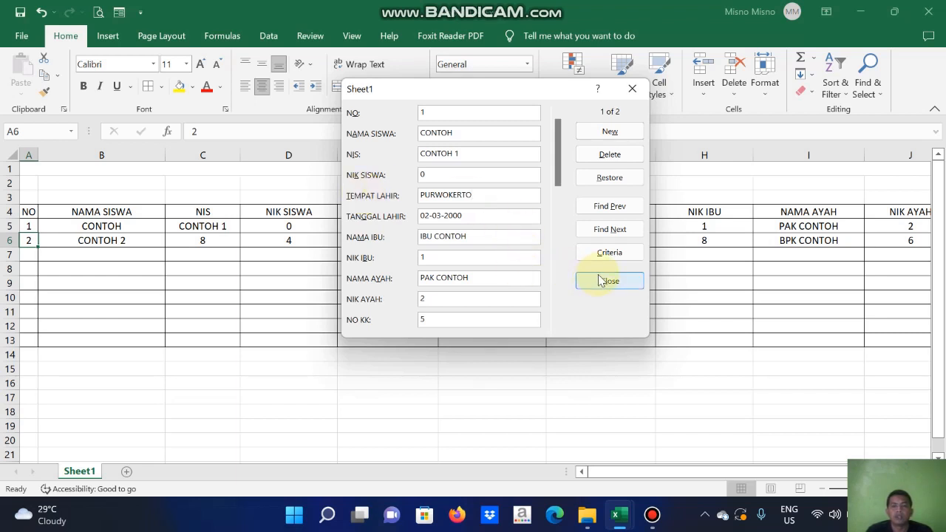
{"action": "key", "text": "Return"}
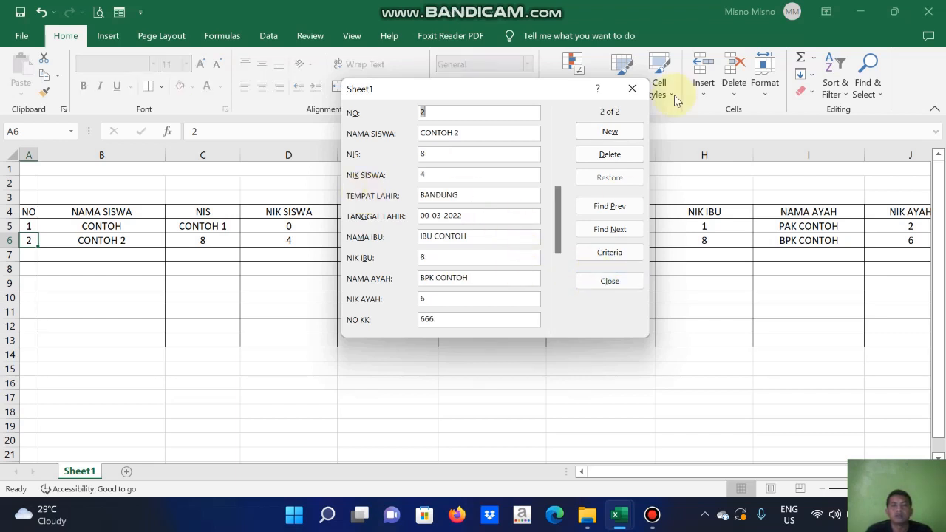
{"action": "left_click", "coordinate": [629, 90]}
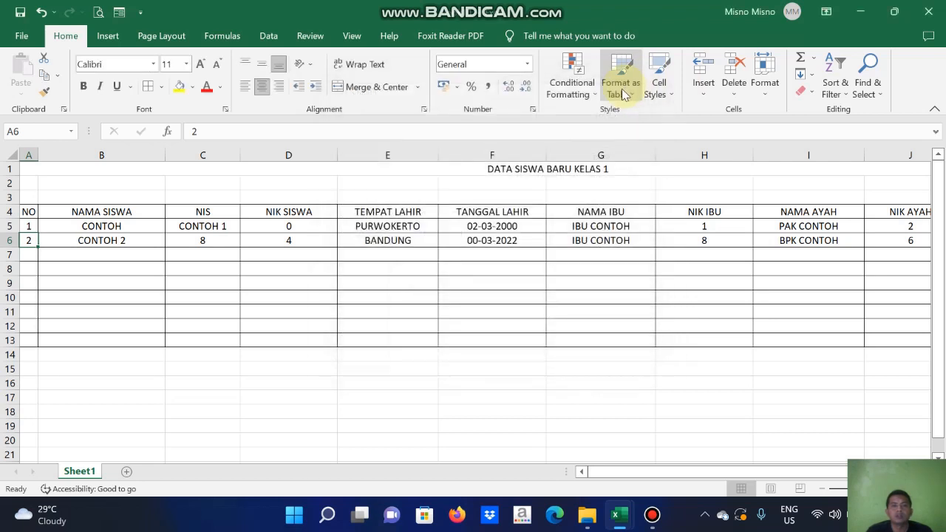
{"action": "left_click", "coordinate": [406, 226]}
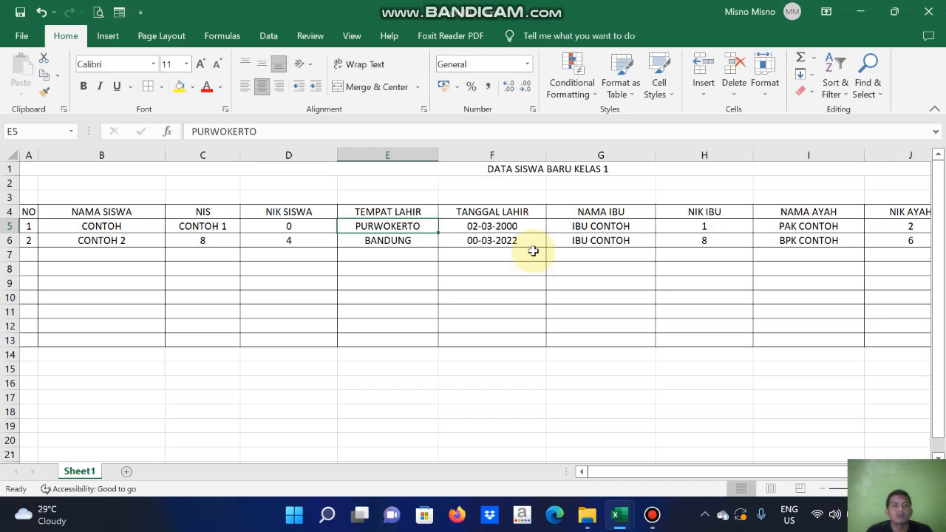
Left-align both students' entries in the NAMA SISWA and TEMPAT LAHIR columns, rows 5 and 6.
{"action": "left_click_drag", "start_coordinate": [96, 227], "coordinate": [96, 245]}
{"action": "left_click", "coordinate": [246, 87]}
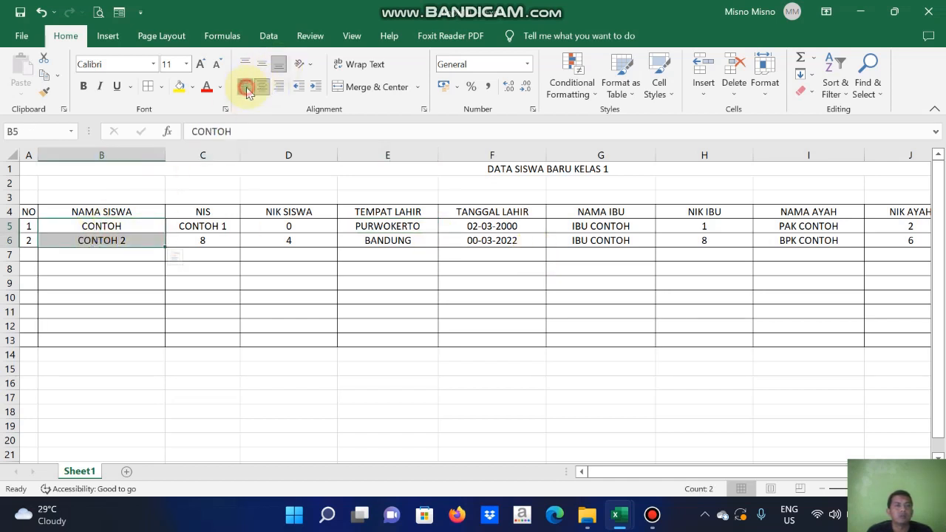
{"action": "left_click_drag", "start_coordinate": [386, 227], "coordinate": [375, 240]}
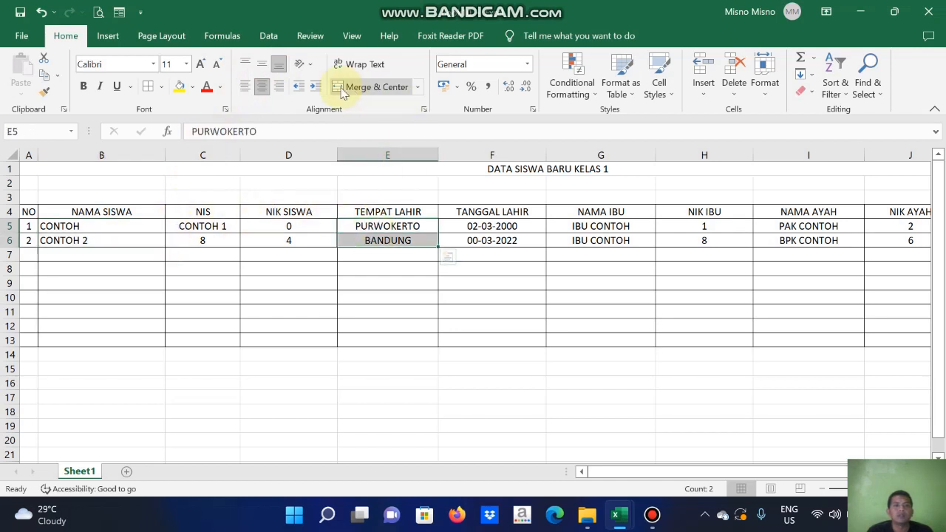
{"action": "left_click", "coordinate": [245, 86]}
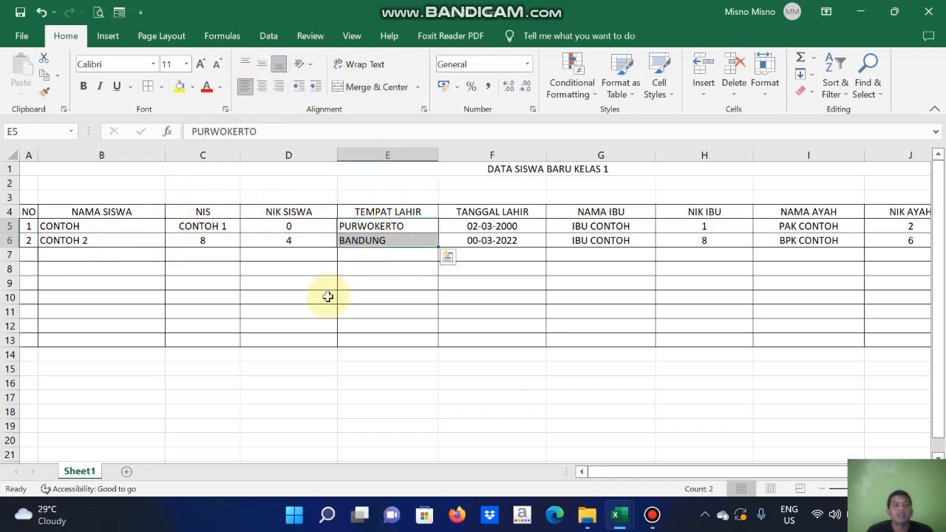